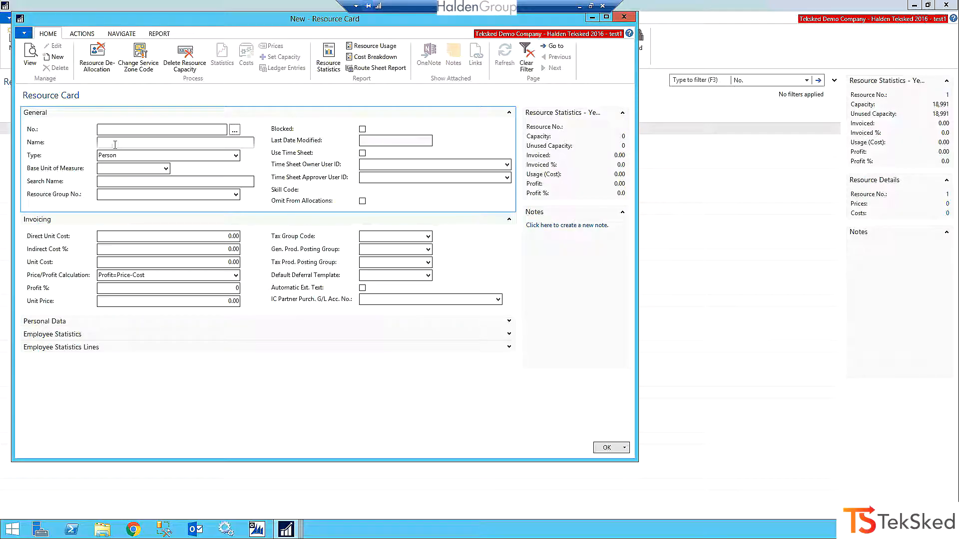
Enter the technician's full name on the new resource card.
click(109, 143)
text(Te)
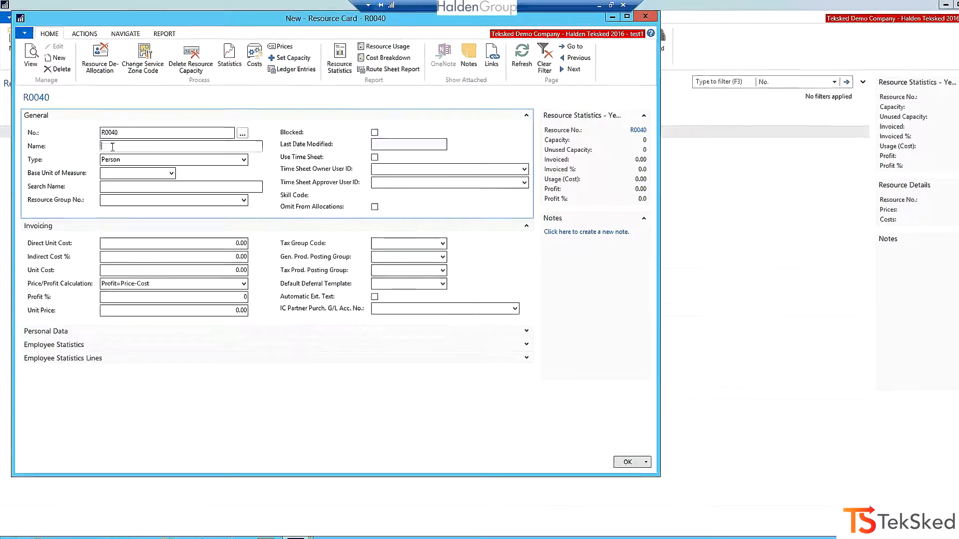
text(d Spray)
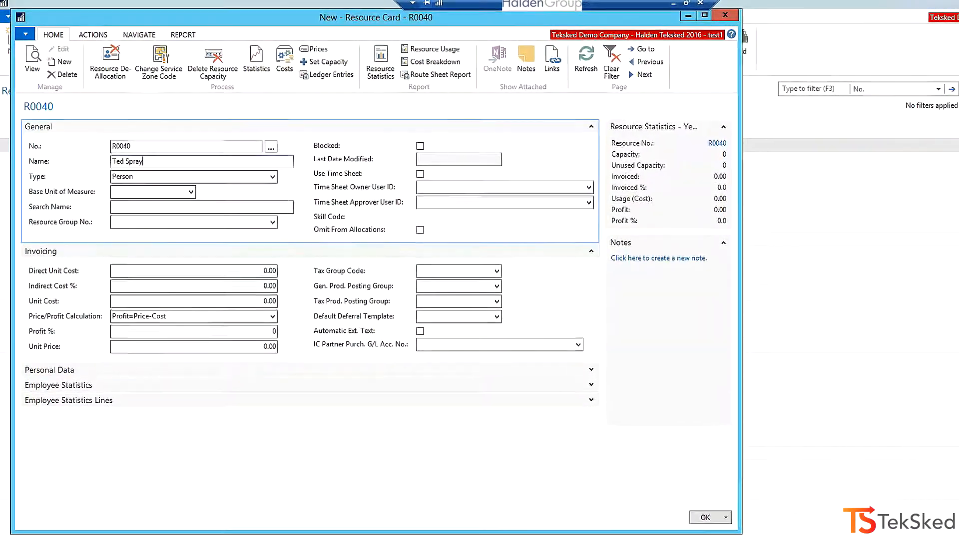
key(Tab)
key(shift+Tab)
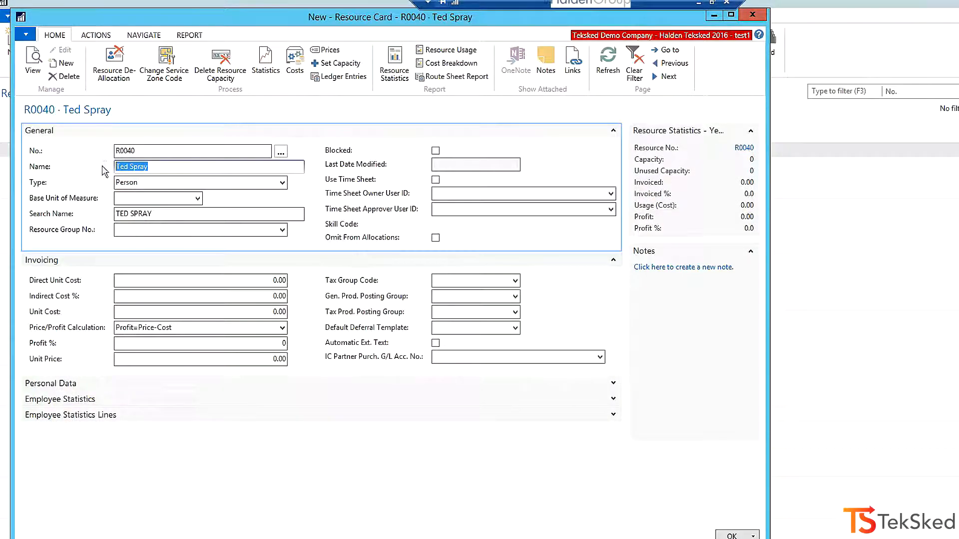
Open the resource's skills and display the available skill codes for the first empty row.
click(97, 35)
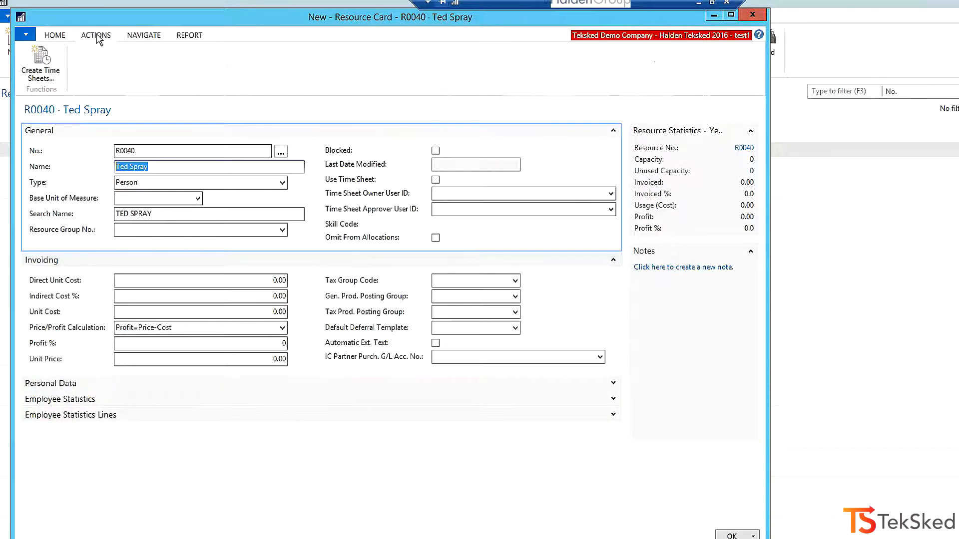
click(140, 38)
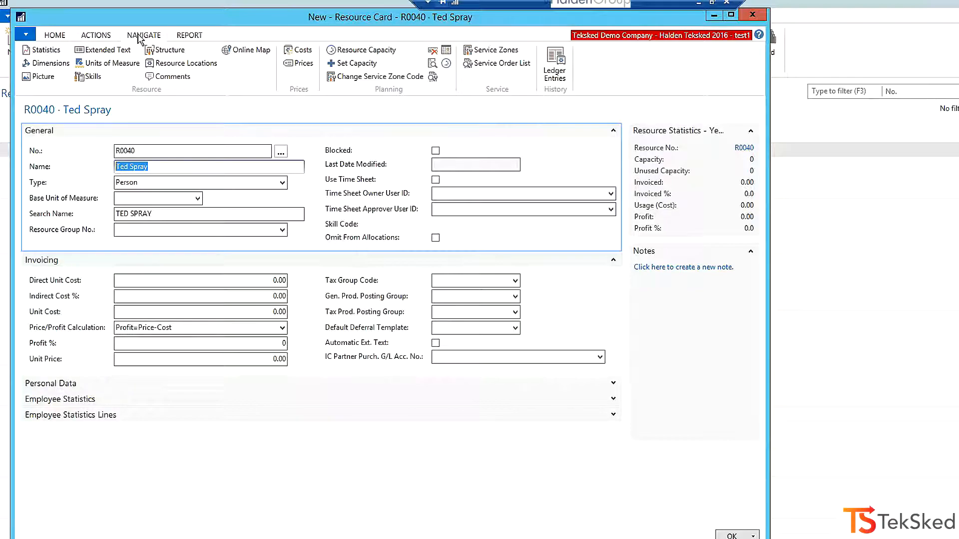
click(93, 77)
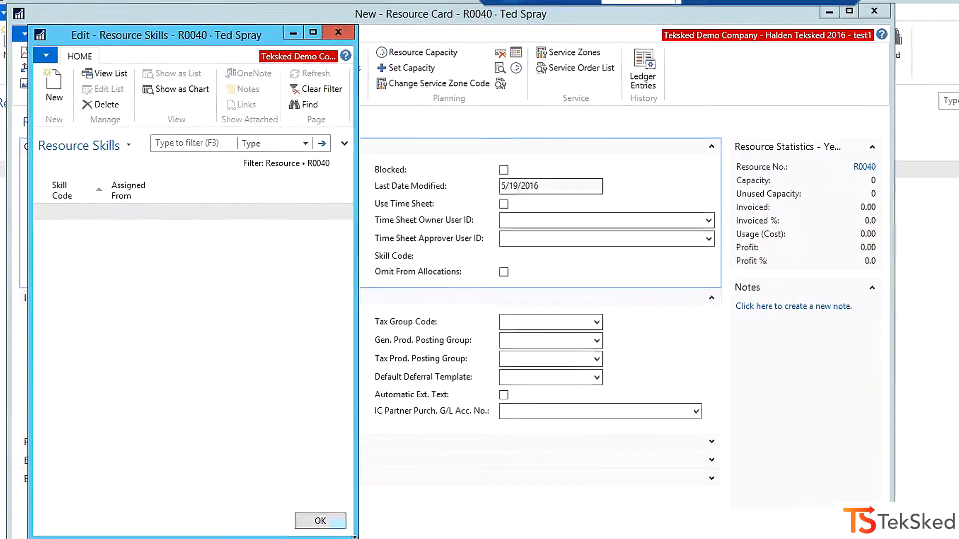
click(73, 210)
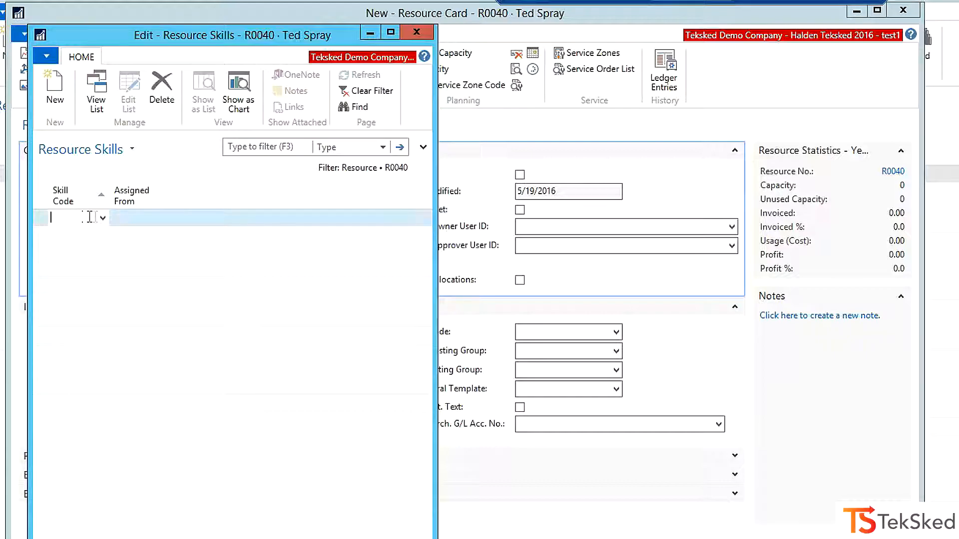
click(102, 218)
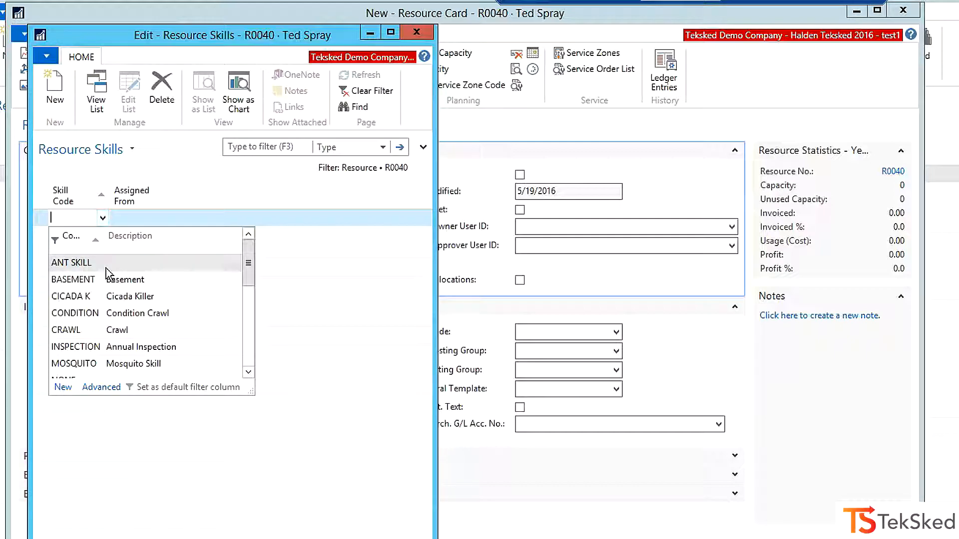
Look through the whole list of available skill codes and return to its beginning.
scroll(107, 274, down, 1)
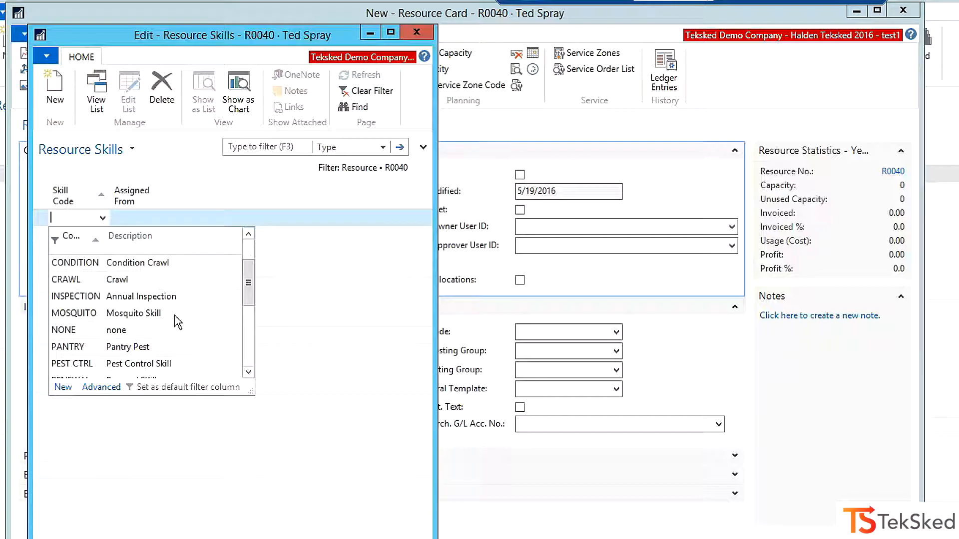
click(248, 373)
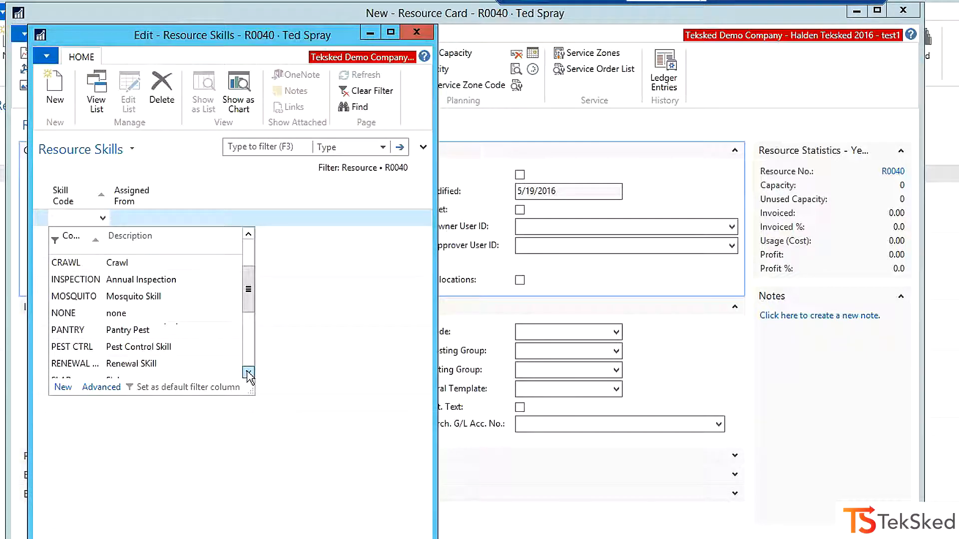
click(248, 372)
click(249, 372)
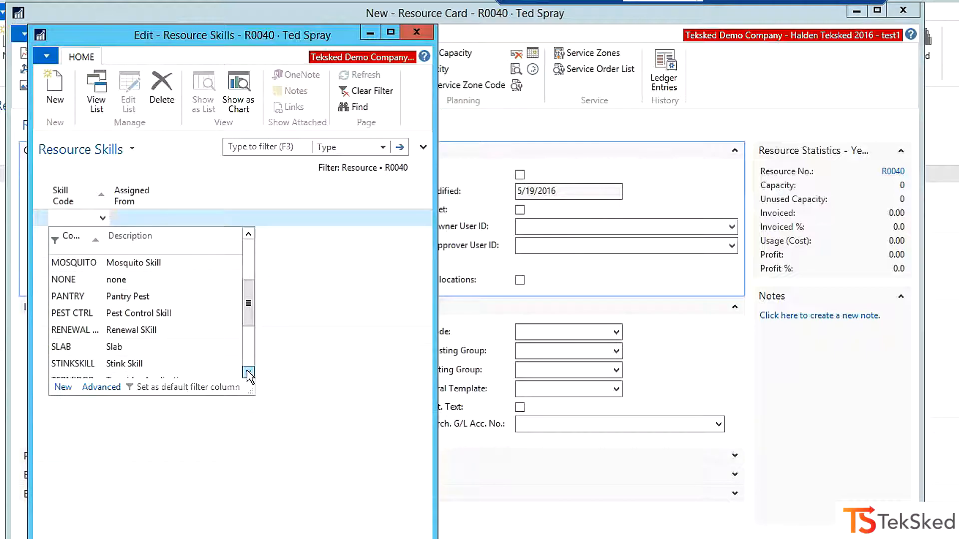
click(249, 373)
click(248, 373)
click(248, 373)
click(248, 372)
click(248, 373)
drag(253, 356, 250, 279)
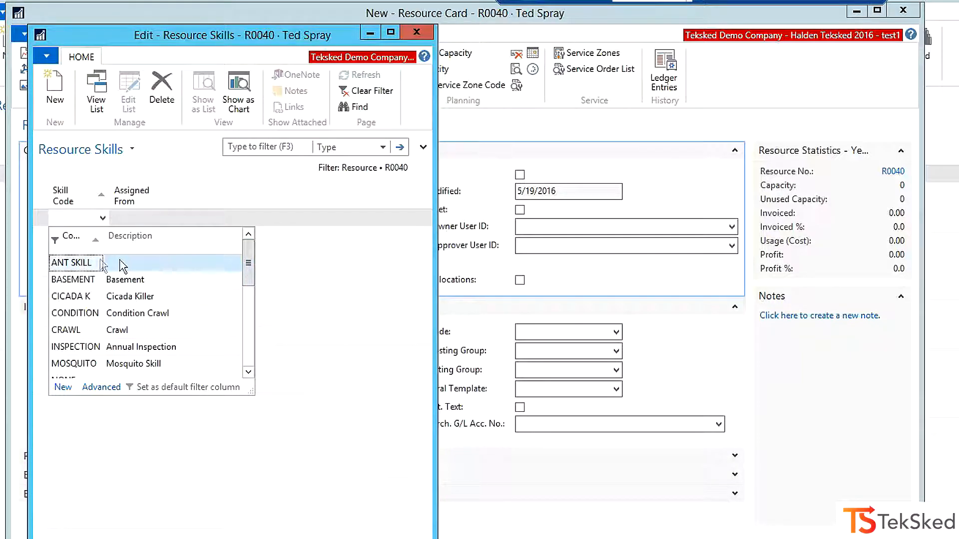
Assign the ANT SKILL and MOSQUITO skill codes to the resource.
click(75, 263)
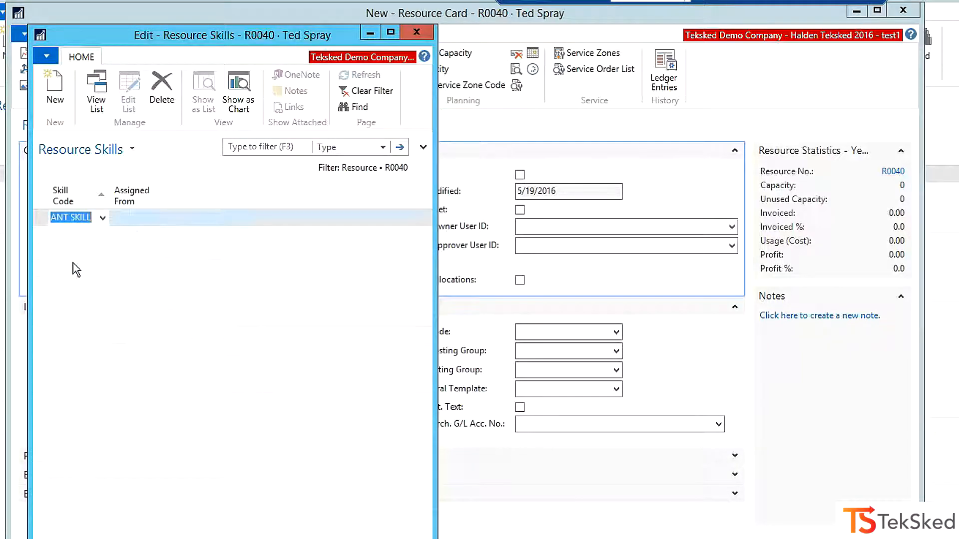
click(94, 236)
click(103, 235)
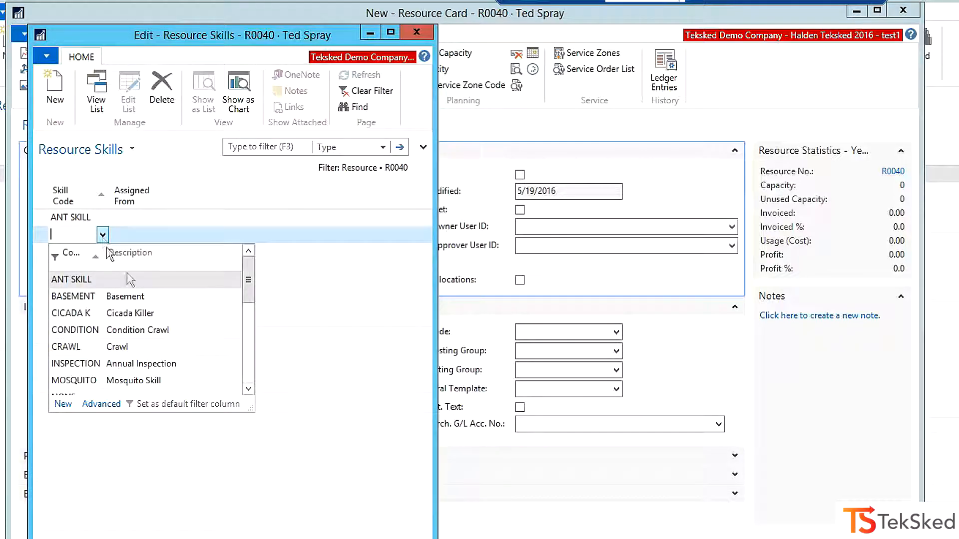
click(77, 380)
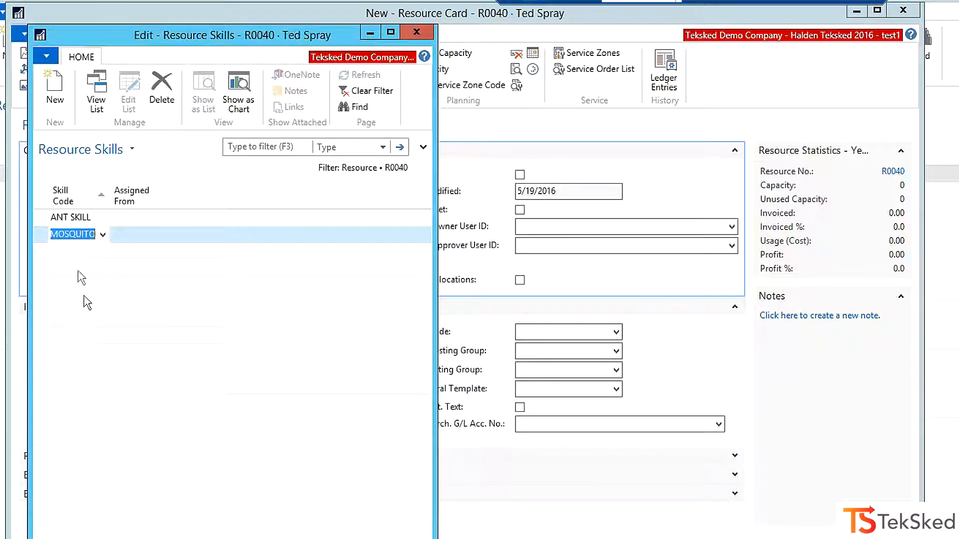
Add the PEST CTRL skill code as the third skill and close the resource's skill list.
click(79, 251)
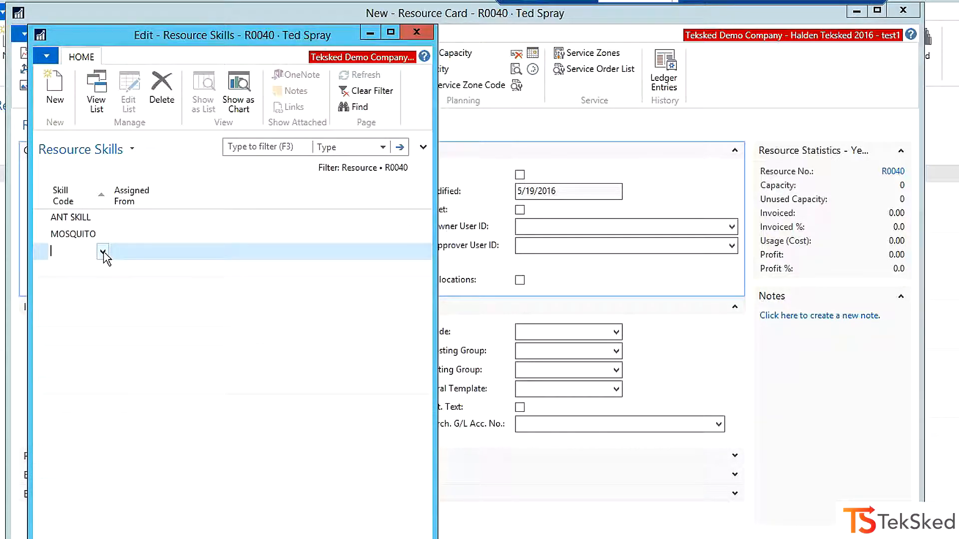
click(103, 252)
click(248, 405)
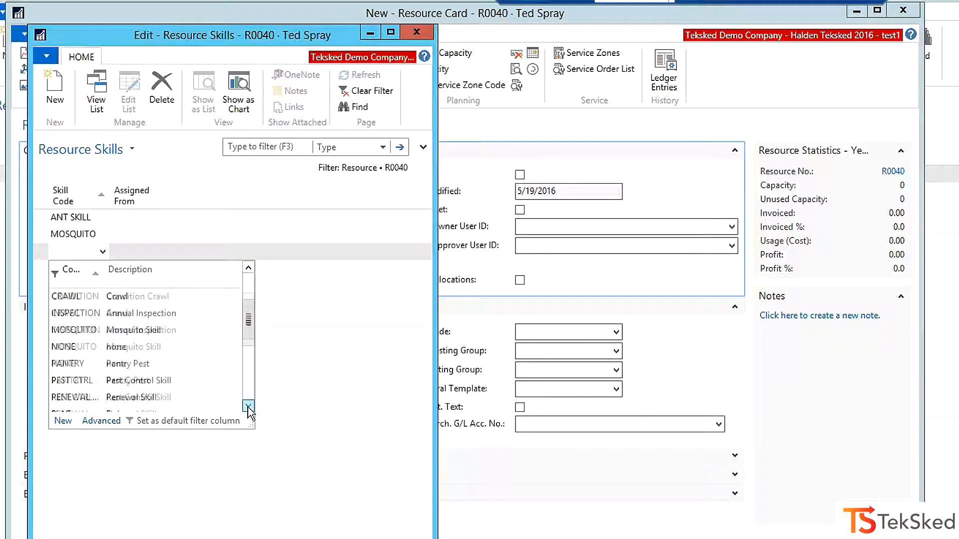
click(248, 406)
click(73, 364)
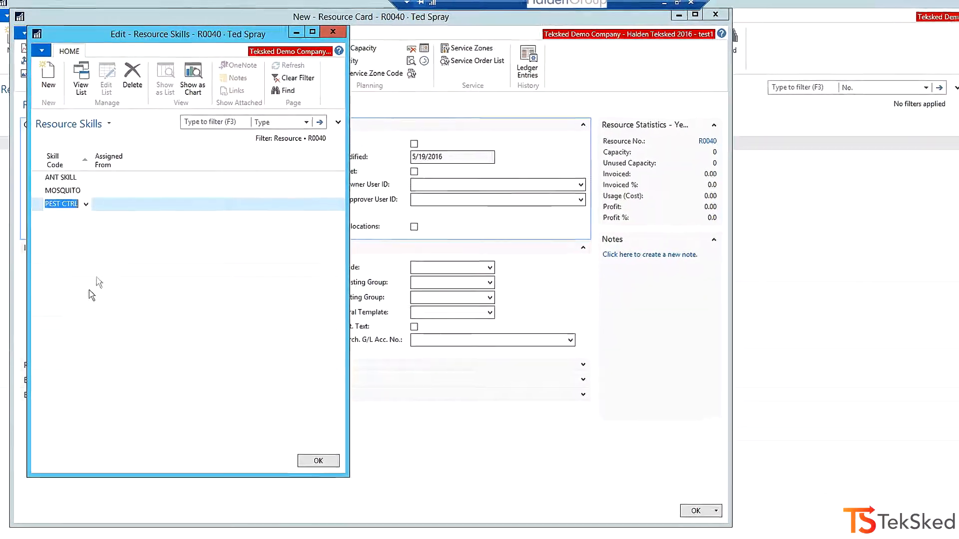
click(319, 462)
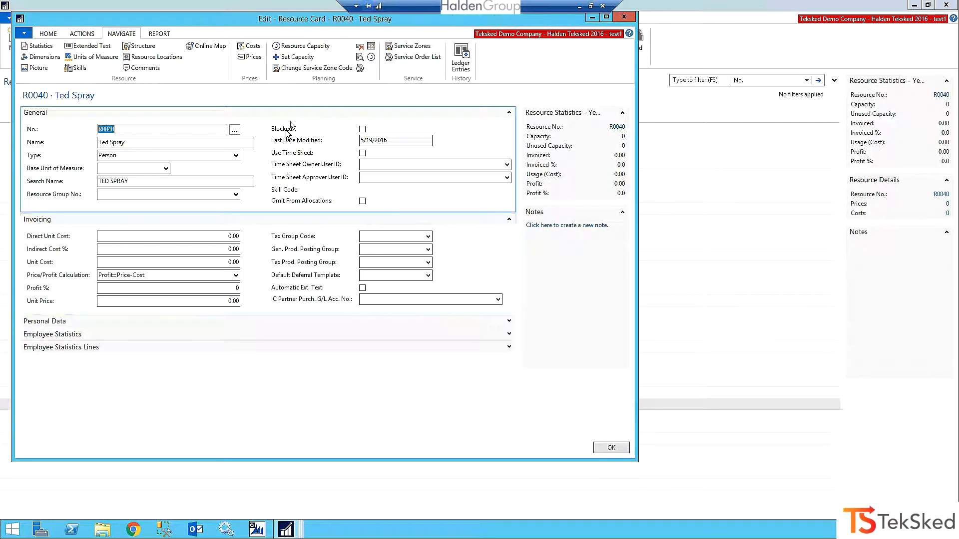
Open the resource's capacity settings and apply the STD work-hour template.
click(297, 58)
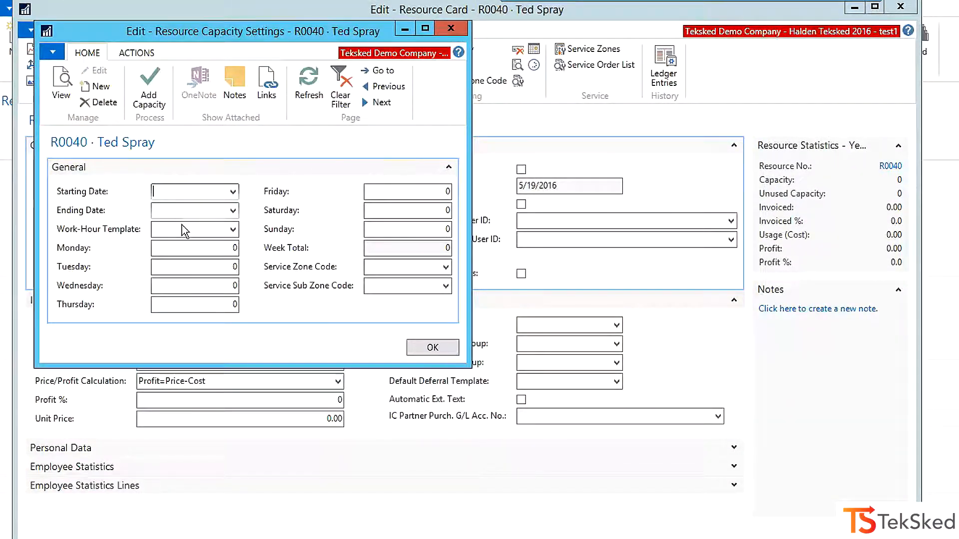
click(233, 230)
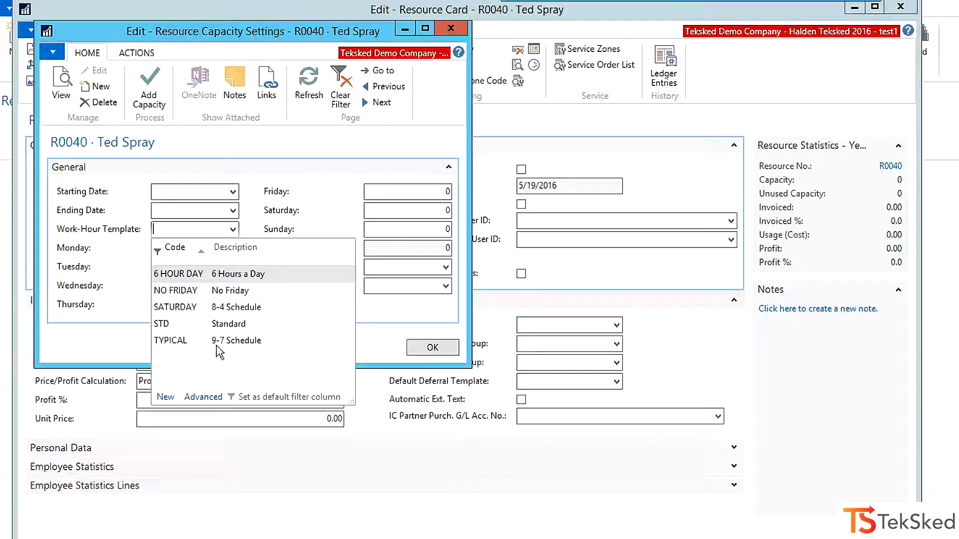
click(180, 325)
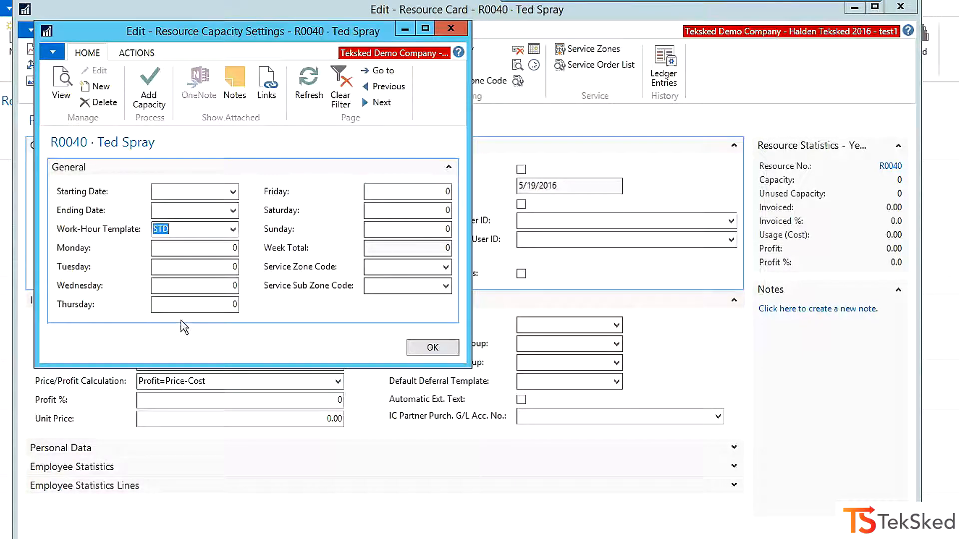
Set the capacity's starting date to 5/19/2016 and its ending date to 11/19/2016.
click(233, 191)
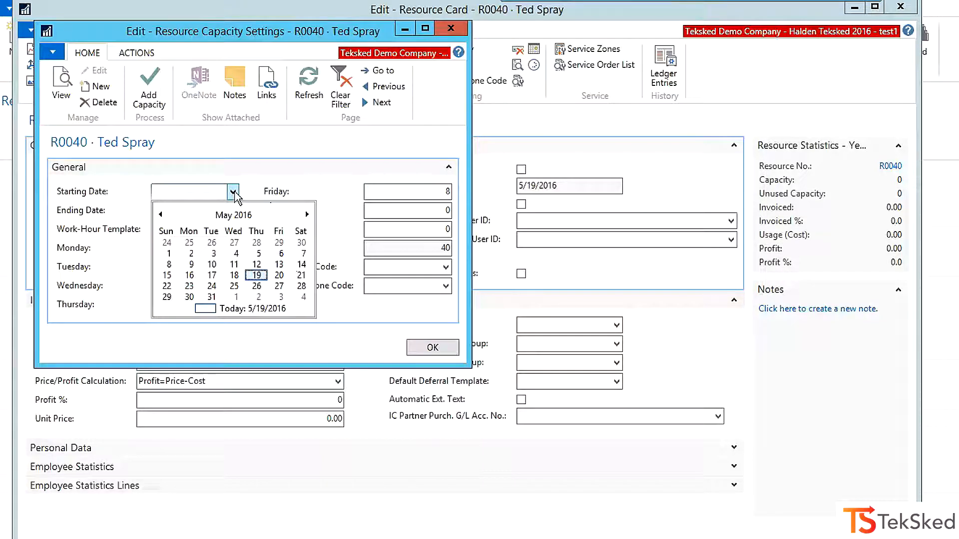
click(256, 275)
click(232, 210)
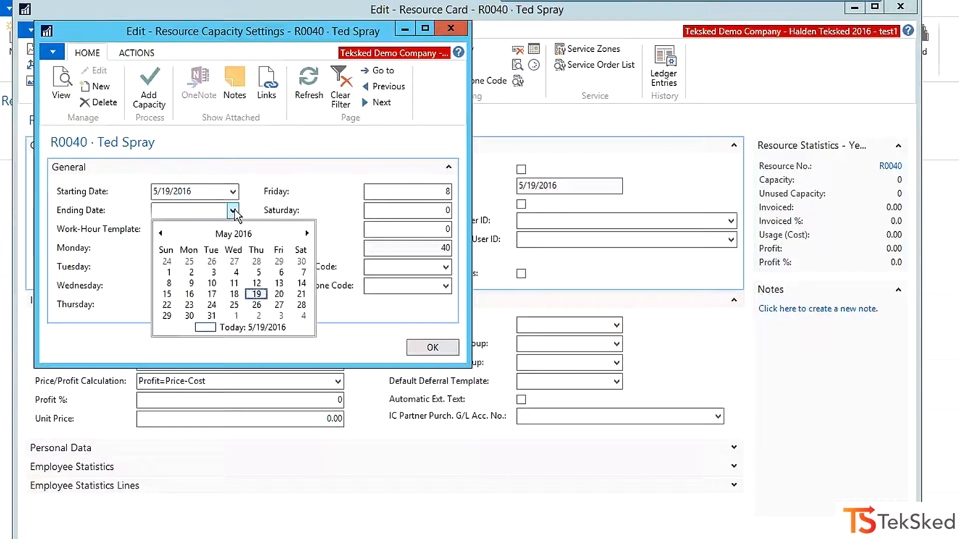
click(307, 234)
click(306, 234)
click(307, 234)
click(307, 234)
click(307, 234)
click(306, 234)
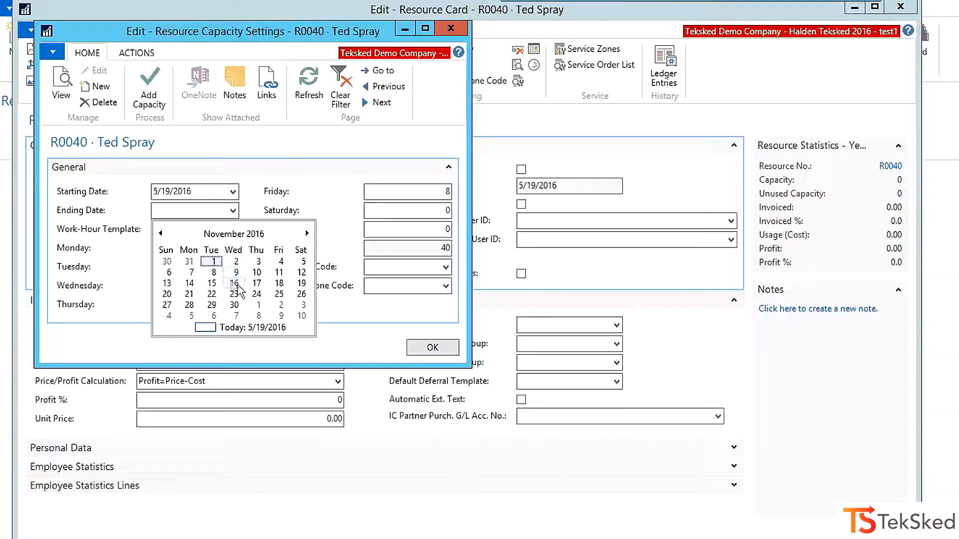
click(301, 283)
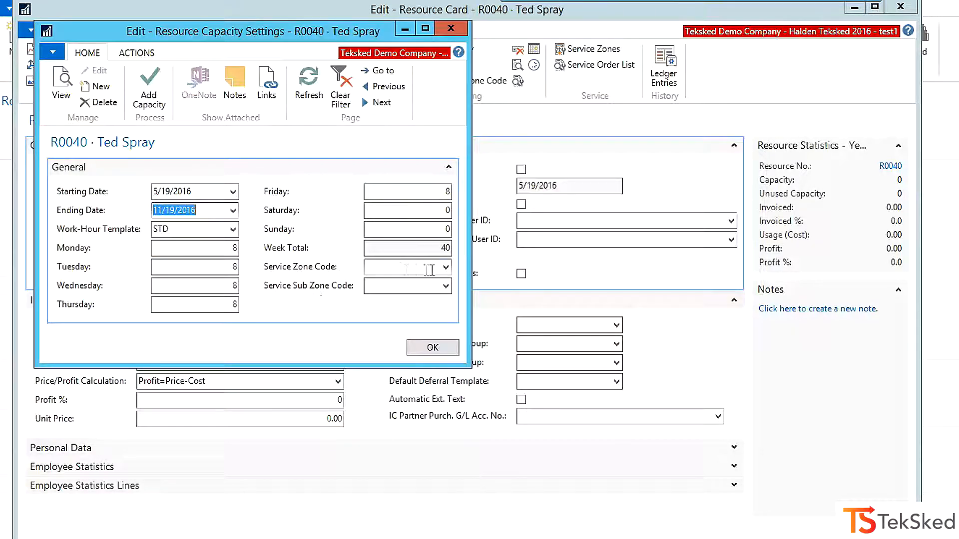
Set the service zone code to MC and the service sub zone code to MC4.
click(446, 268)
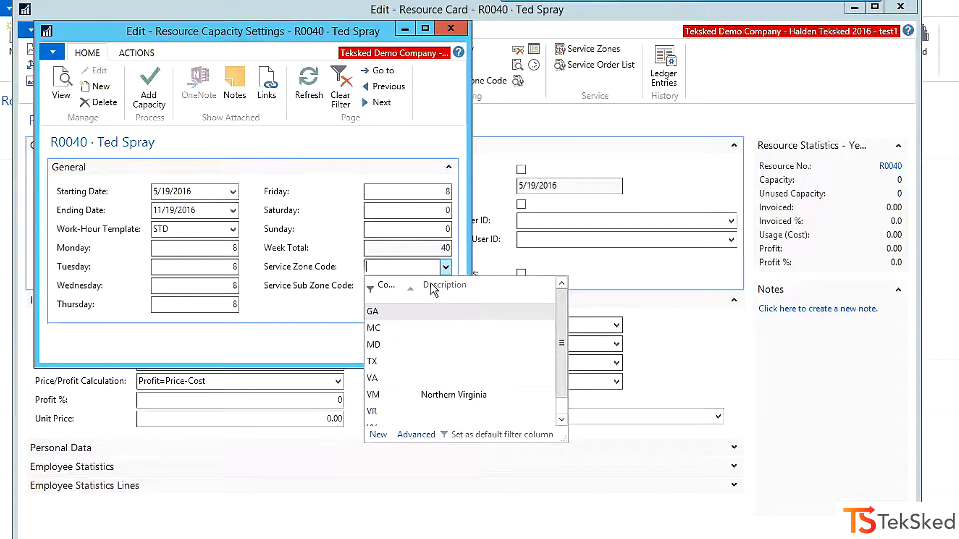
click(374, 328)
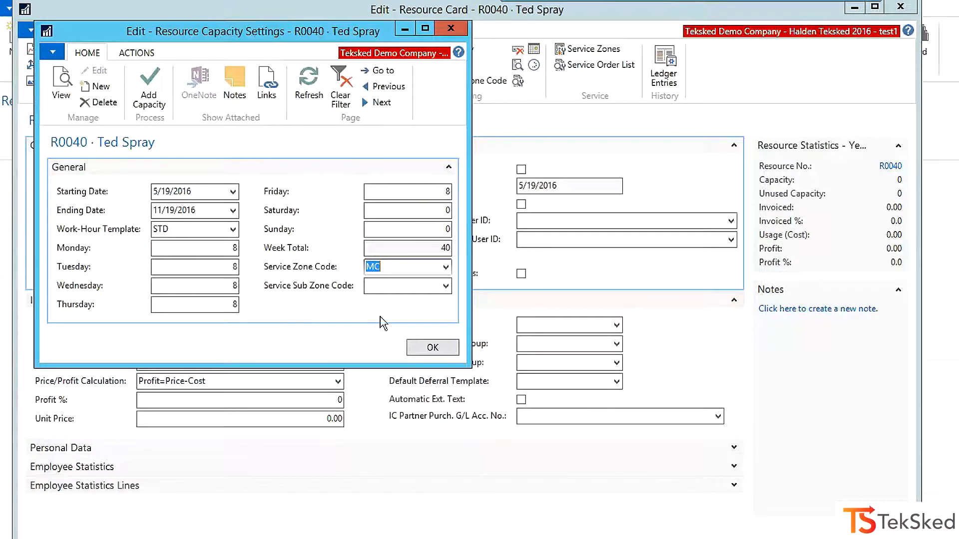
click(446, 287)
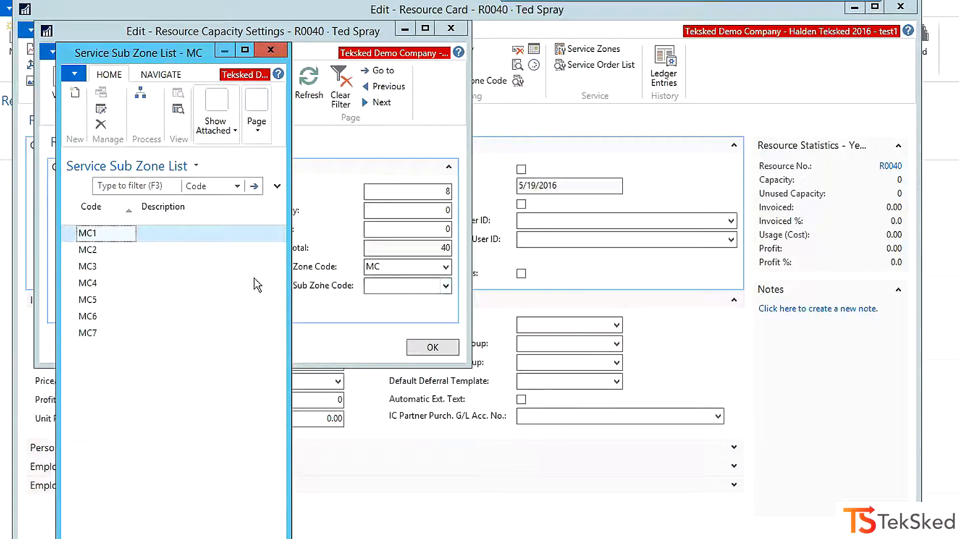
click(93, 285)
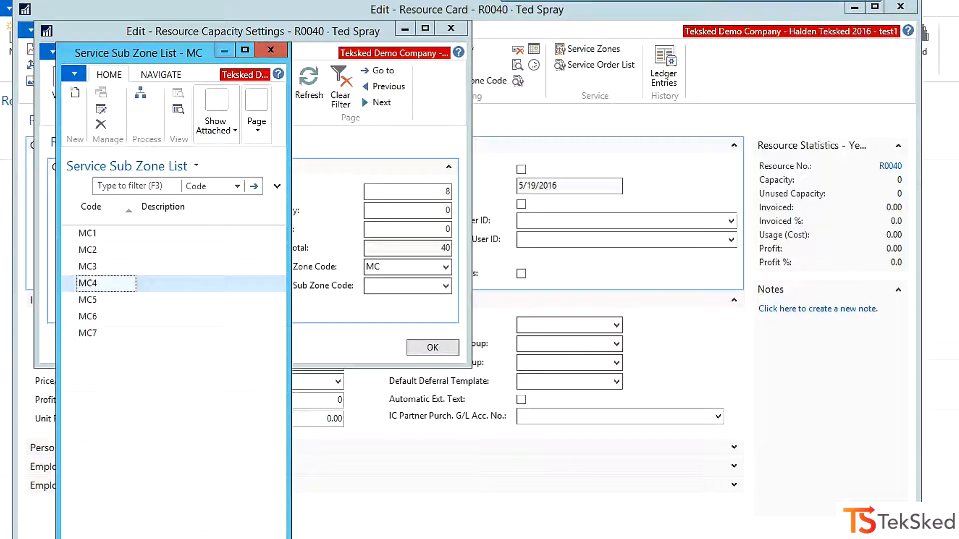
click(210, 538)
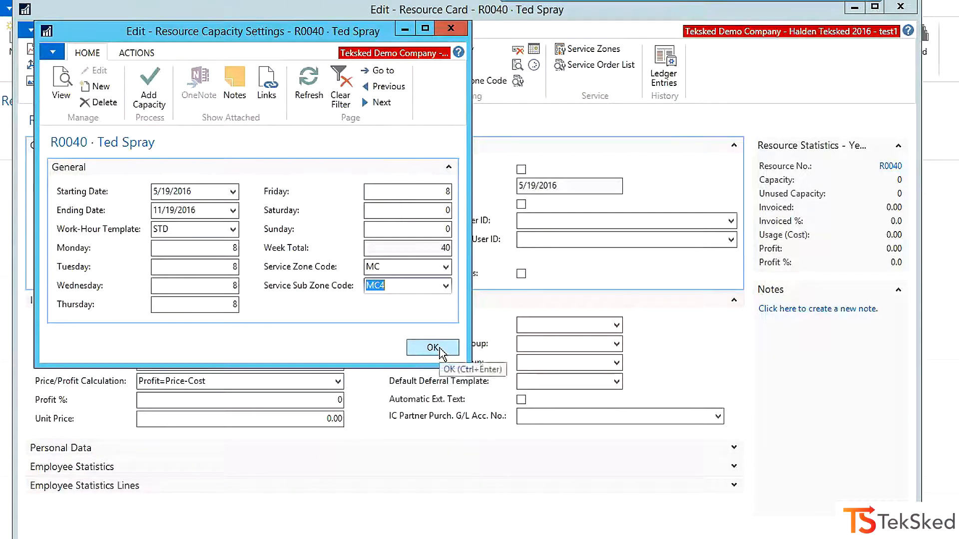
Save the capacity settings, agree to create the new capacity for the resource, and open the Resource Capacity matrix.
click(432, 349)
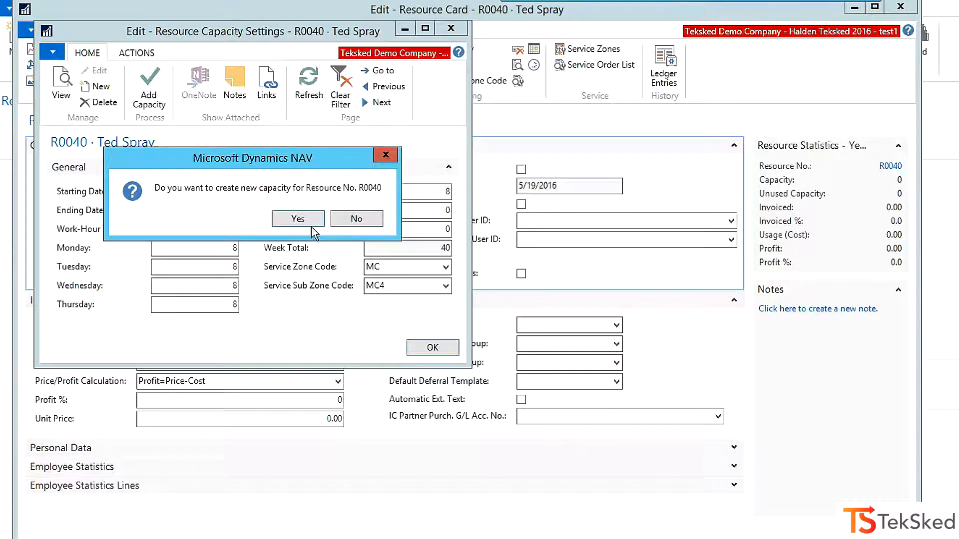
click(299, 219)
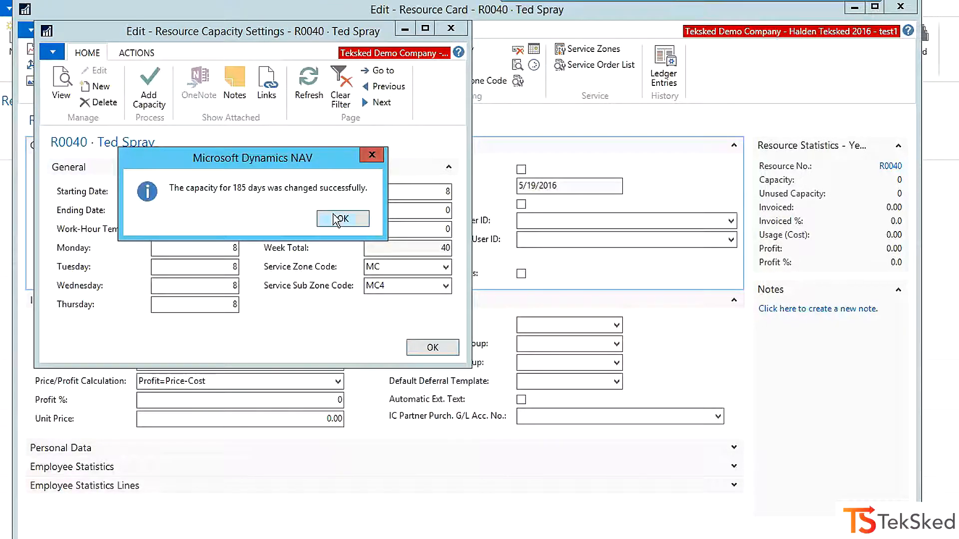
click(341, 218)
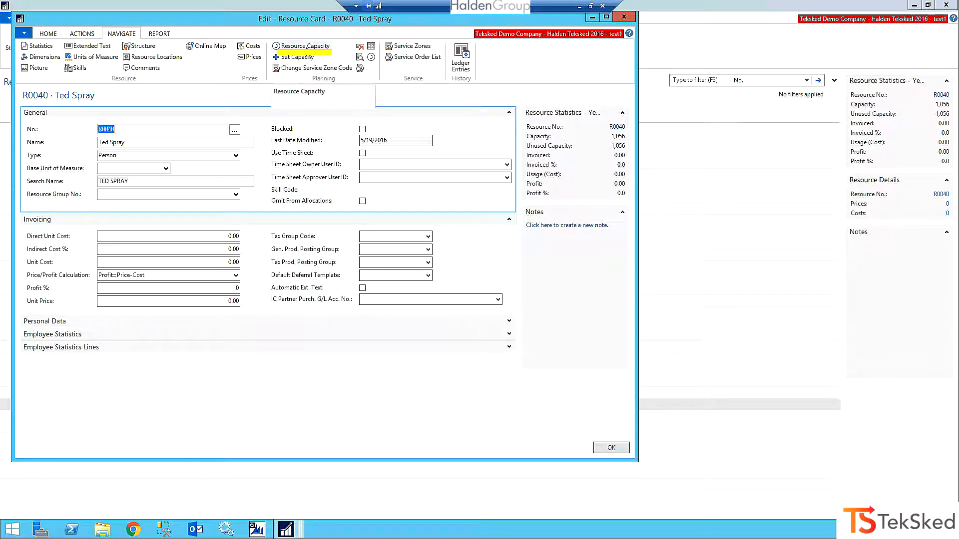
click(302, 46)
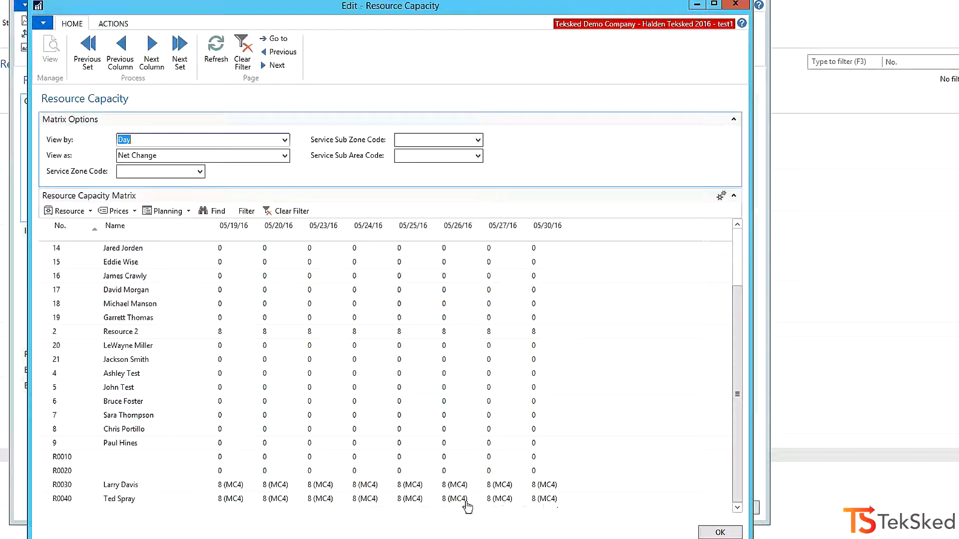
Check the 05/20/16 capacity of resources R0030 and R0040, and return to the Role Center.
click(277, 485)
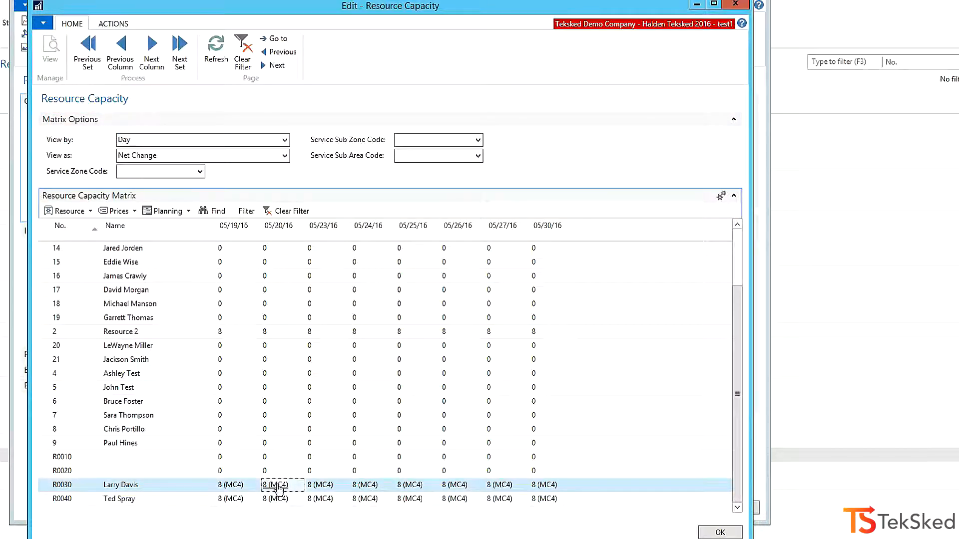
key(Down)
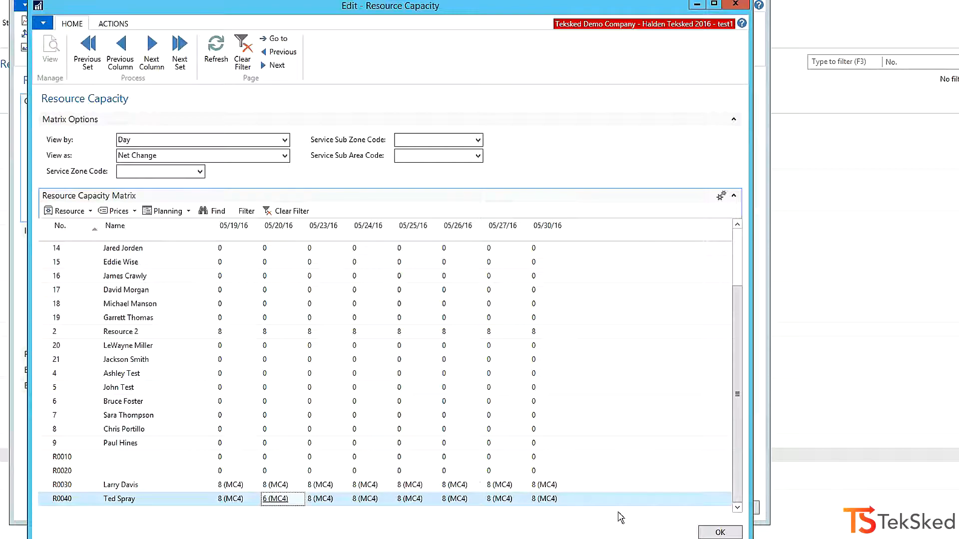
click(719, 533)
key(Escape)
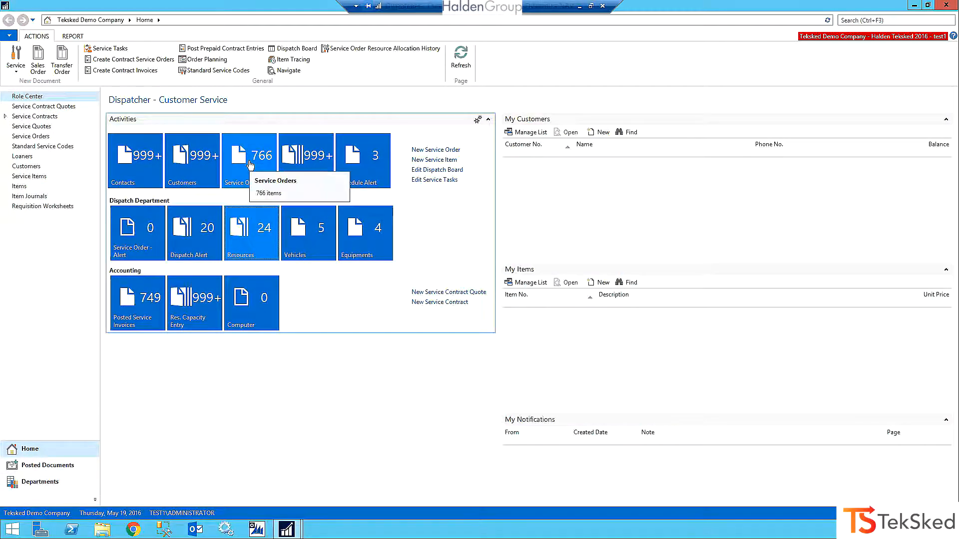
Create a new service order from the Service Orders list for the second customer in the customer lookup.
click(250, 165)
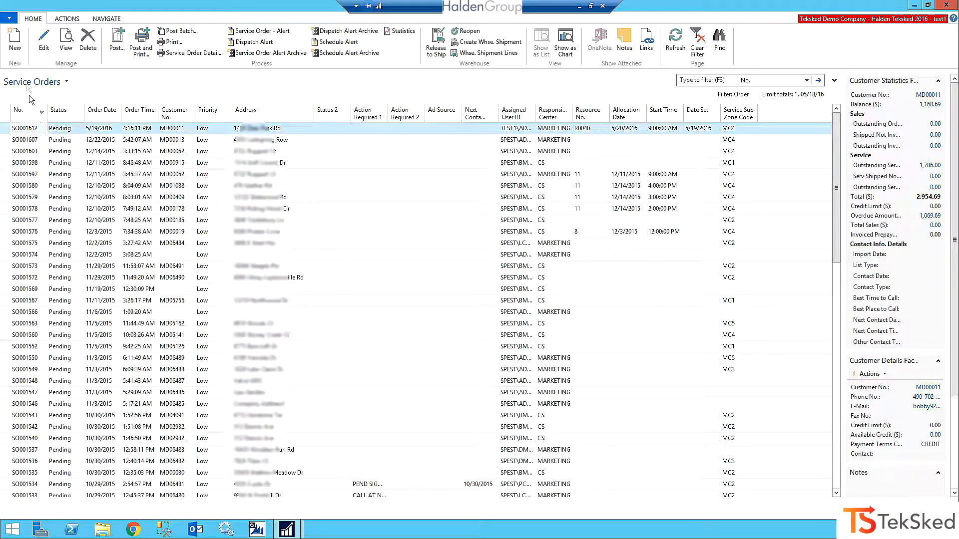
click(14, 44)
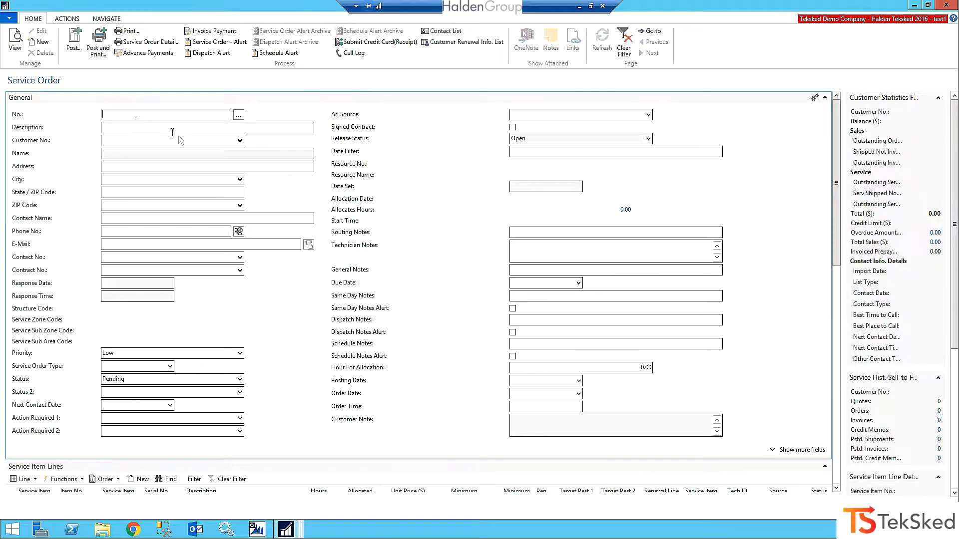
click(241, 140)
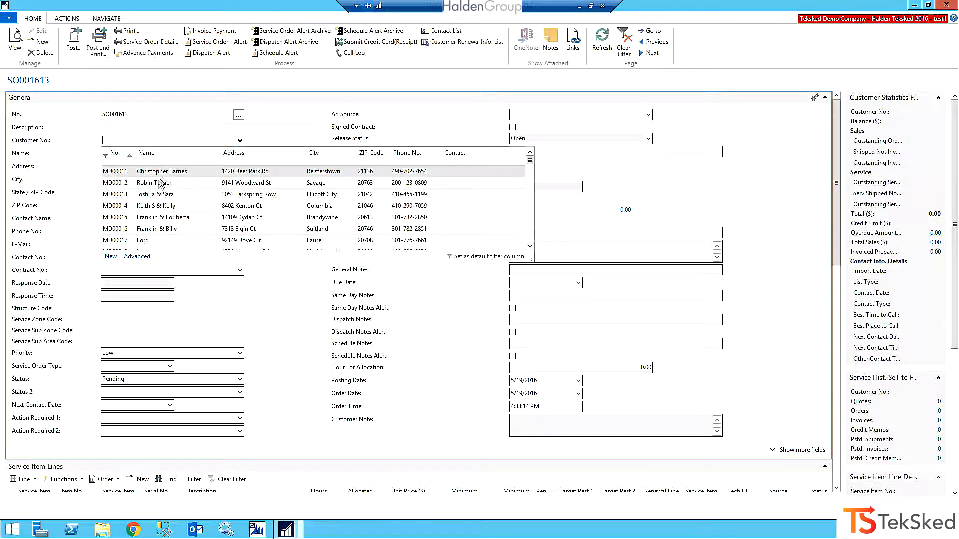
click(161, 183)
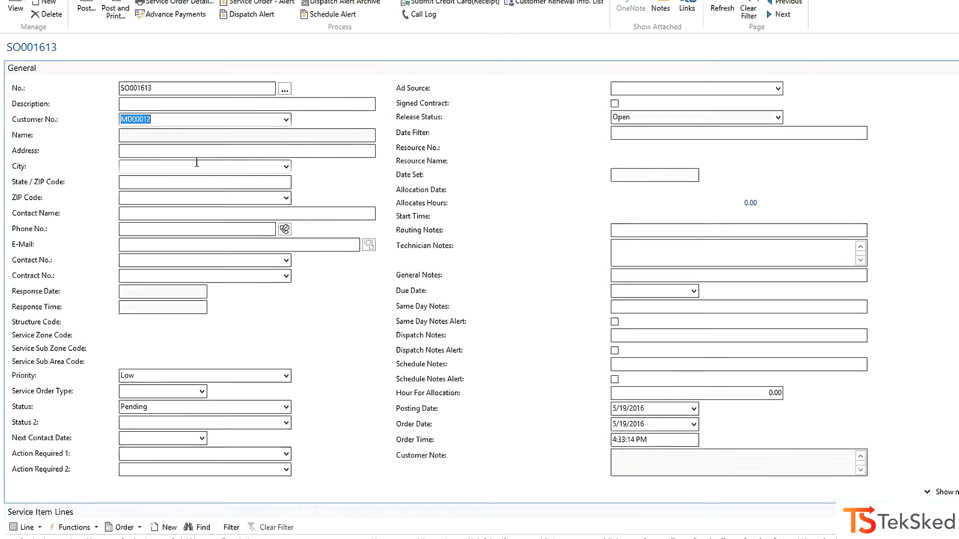
key(Tab)
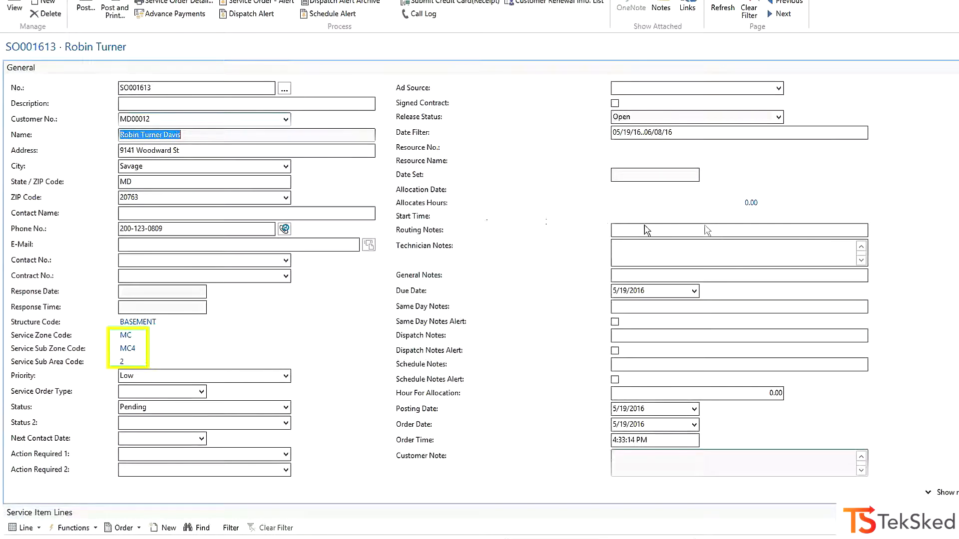
Add a service item line to the order from the Mosquito Service template SM0006.
drag(939, 231, 825, 329)
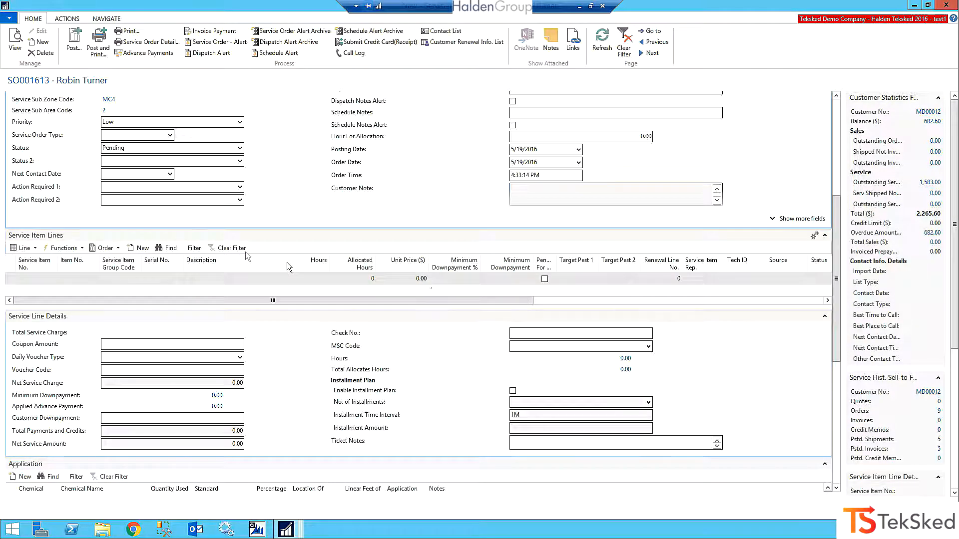
click(35, 279)
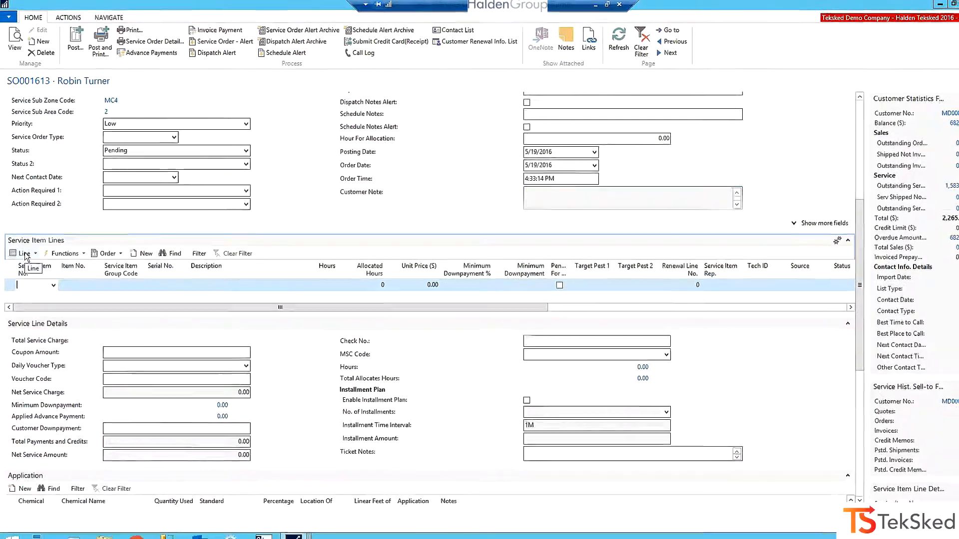
click(25, 254)
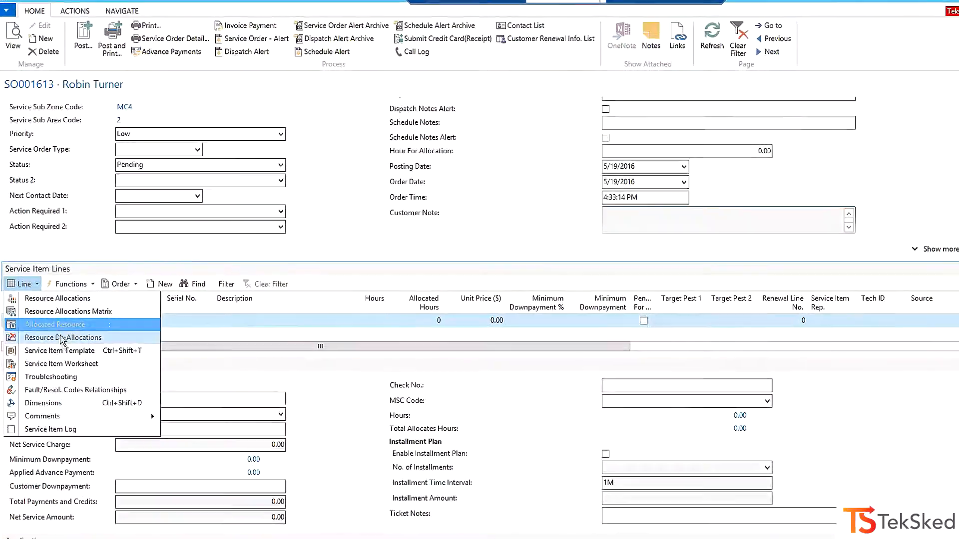
click(60, 350)
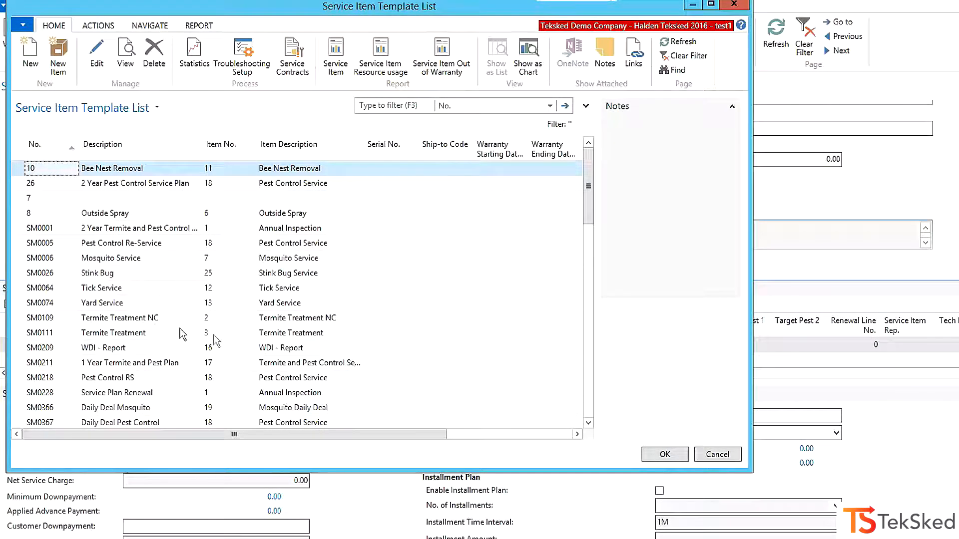
click(132, 262)
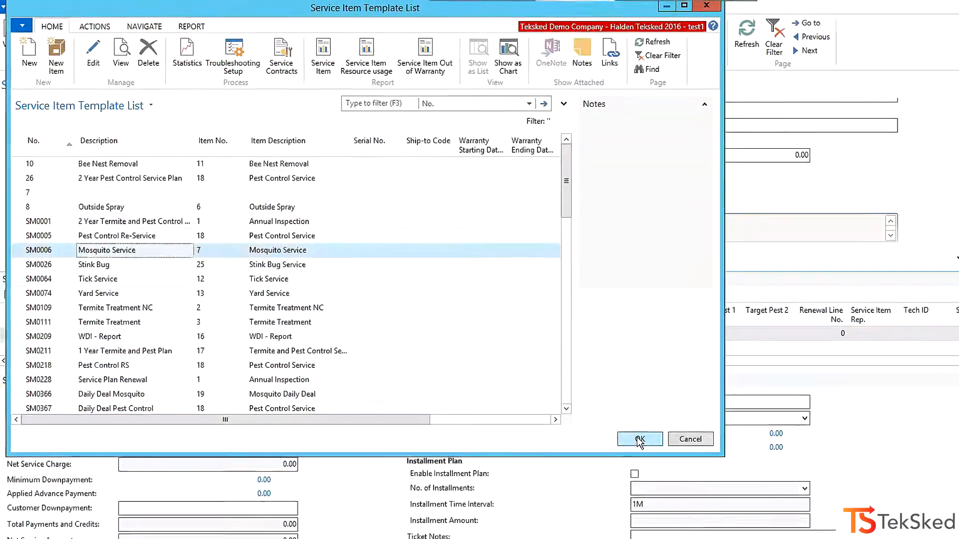
click(639, 439)
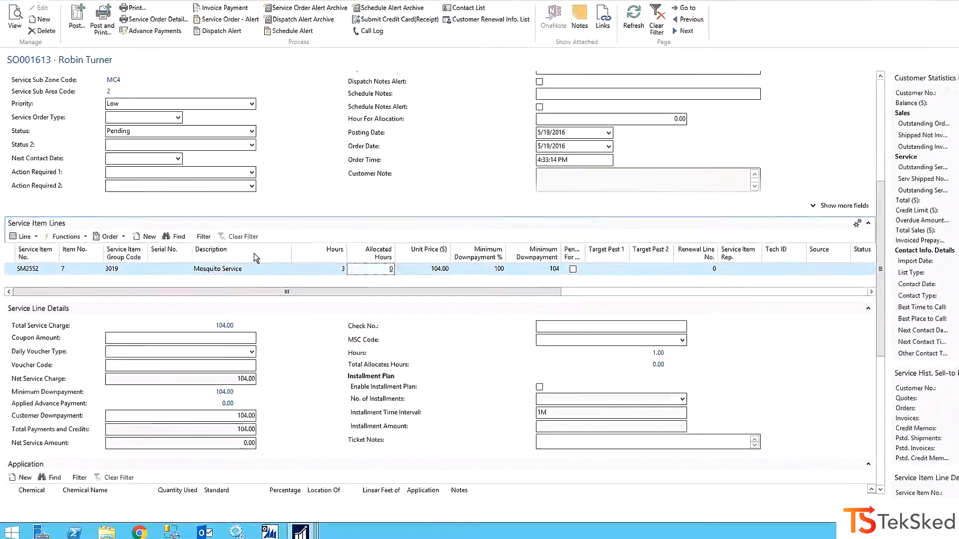
Visit the coupon amount and voucher code fields, and try switching the installment plan on and off.
click(243, 338)
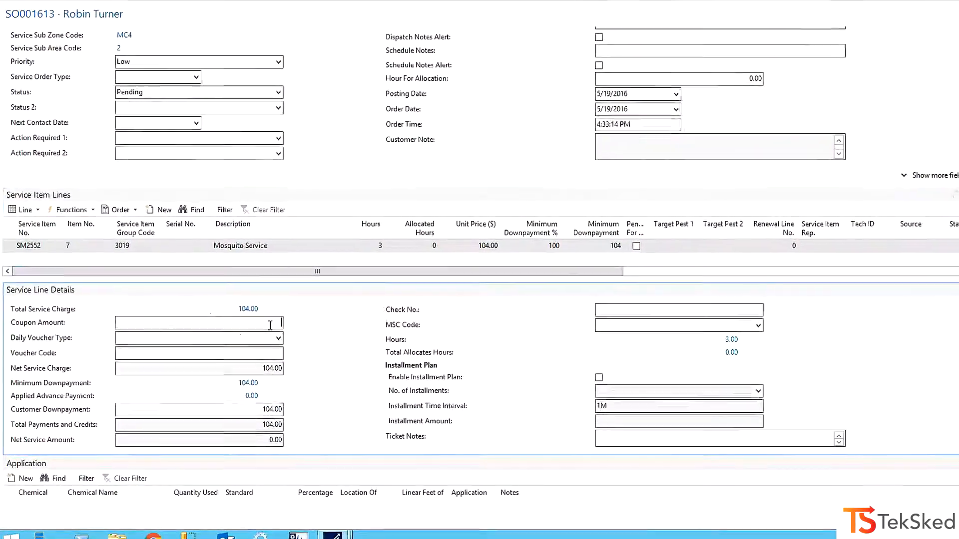
click(287, 348)
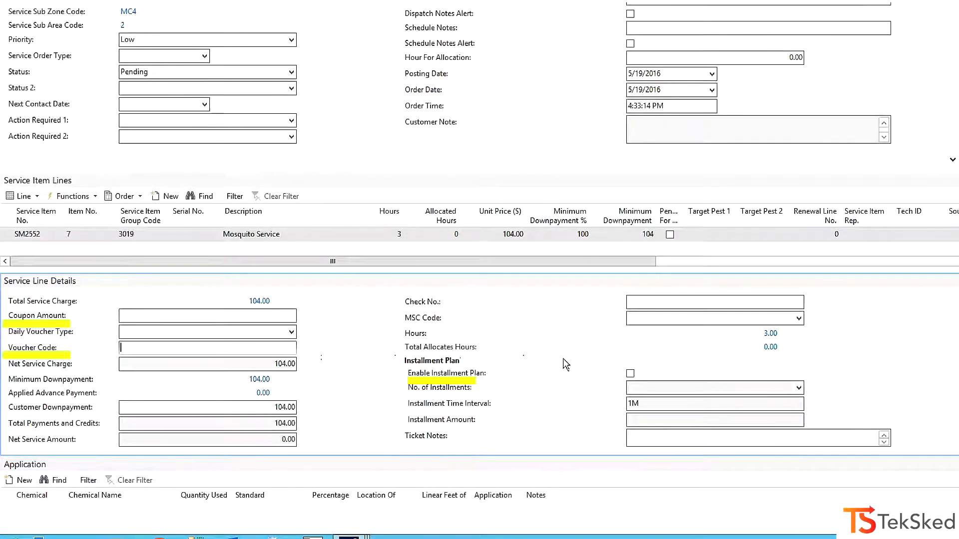
click(630, 374)
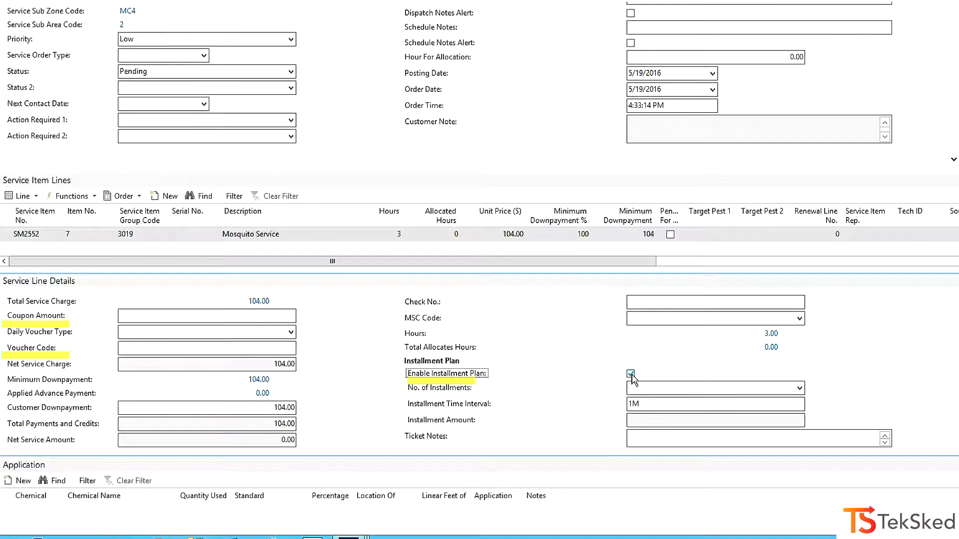
click(630, 375)
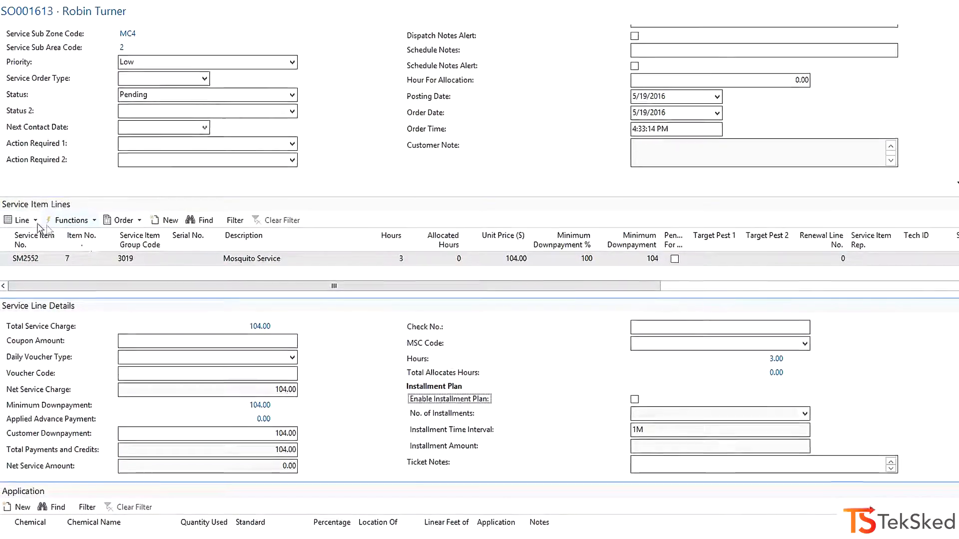
Open the Resource Allocations Matrix for the Mosquito Service line and view the 05/20/16 hourly availability of resource R0040.
click(20, 210)
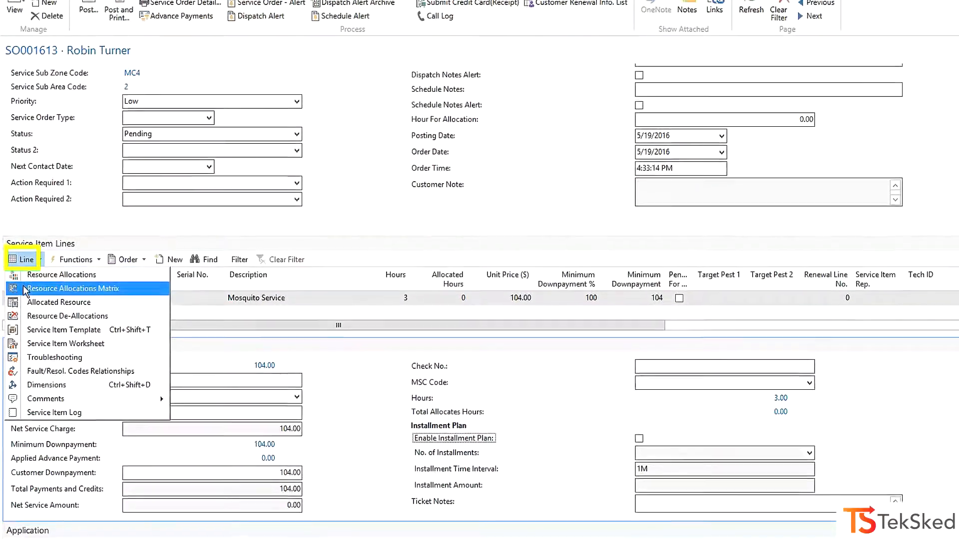
click(17, 288)
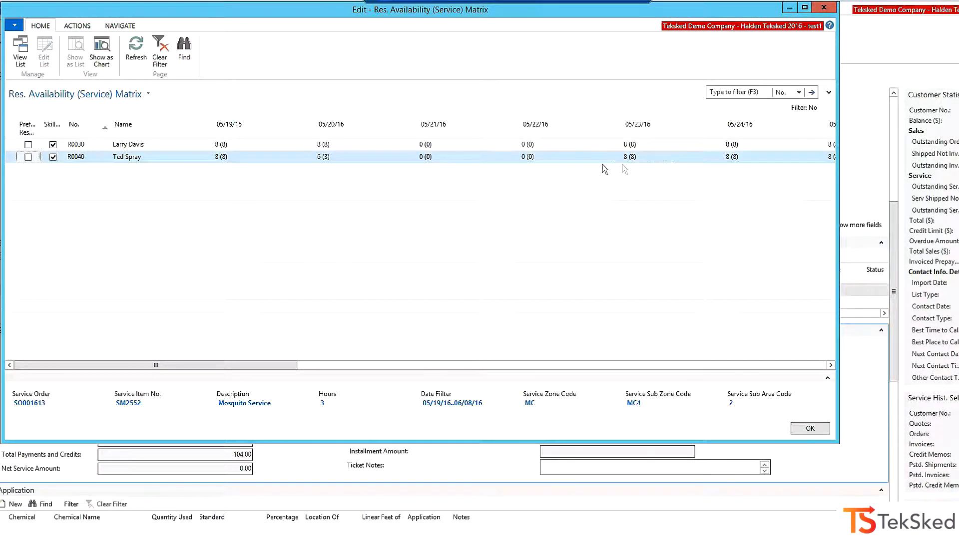
click(324, 157)
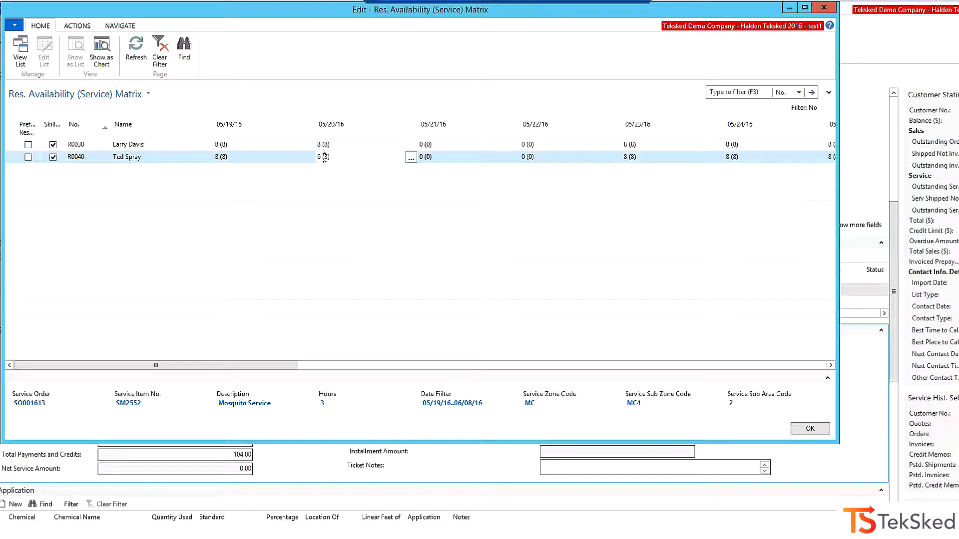
click(410, 159)
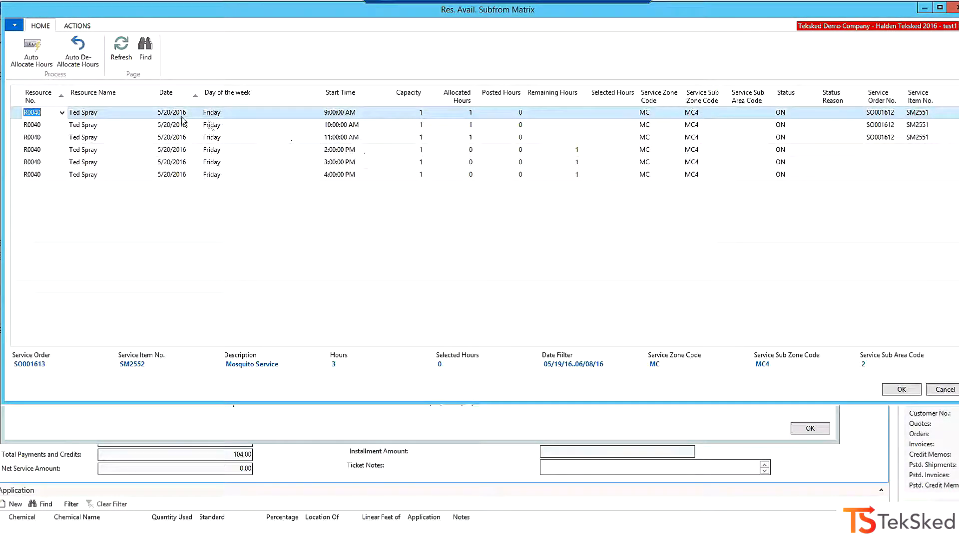
Try auto-allocating hours of R0040 from the 2:00 PM slot on 5/20/2016, discard the selection and close the matrix.
click(23, 150)
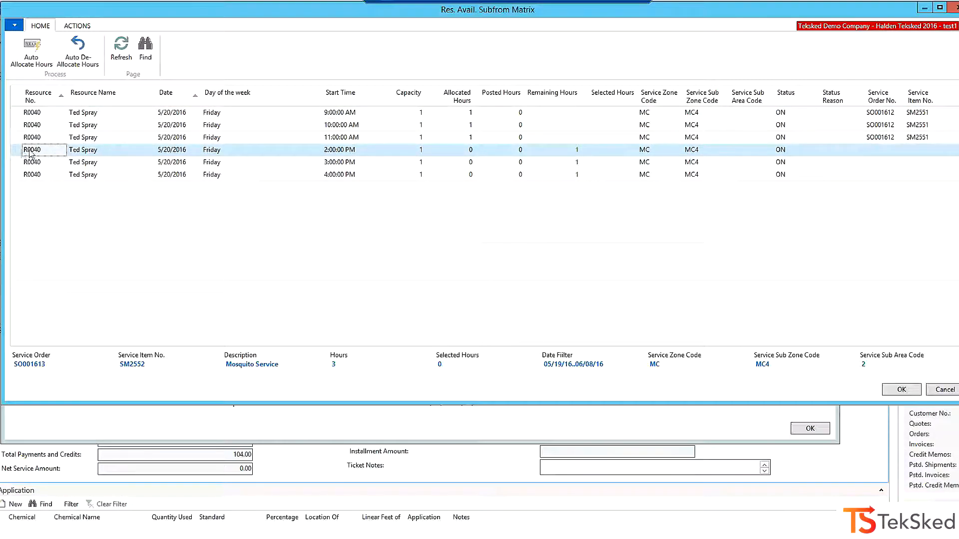
click(43, 56)
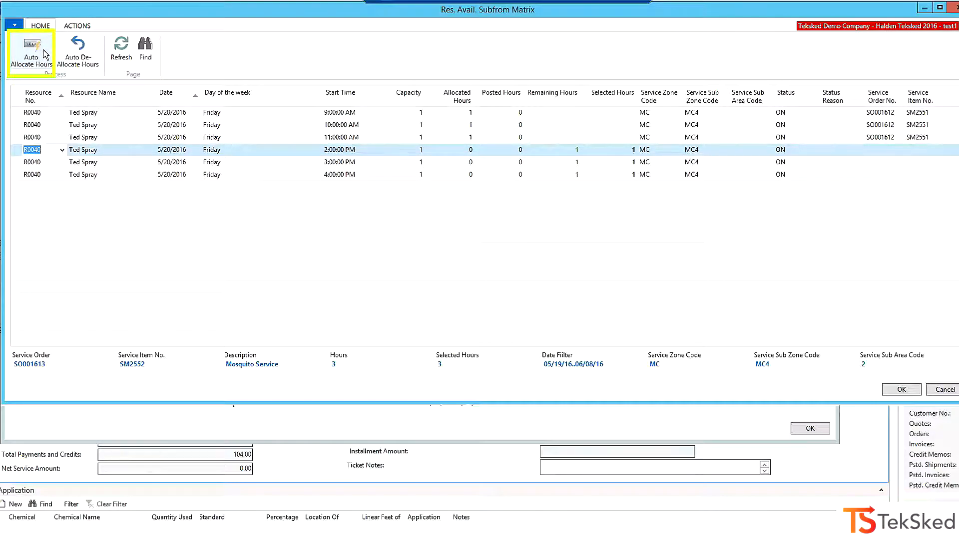
shift+click(16, 174)
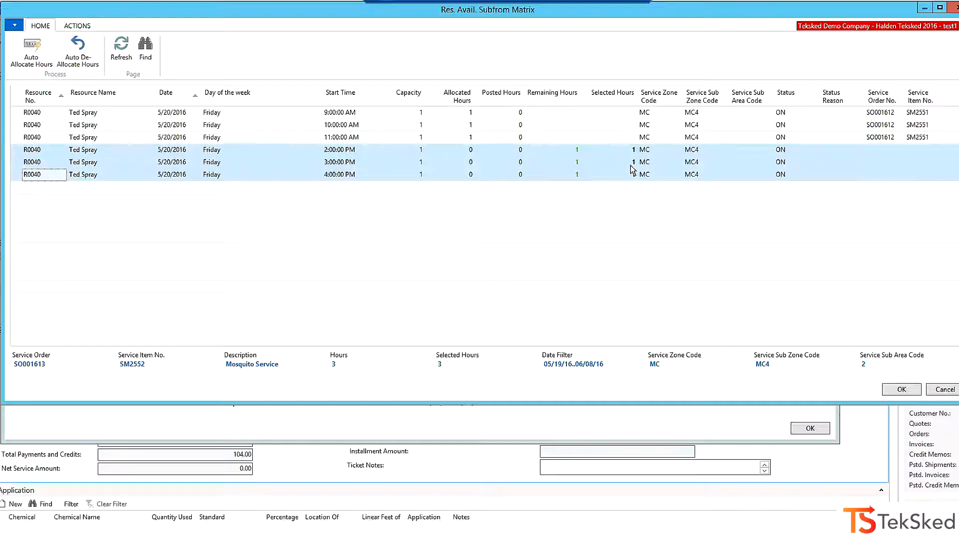
click(935, 389)
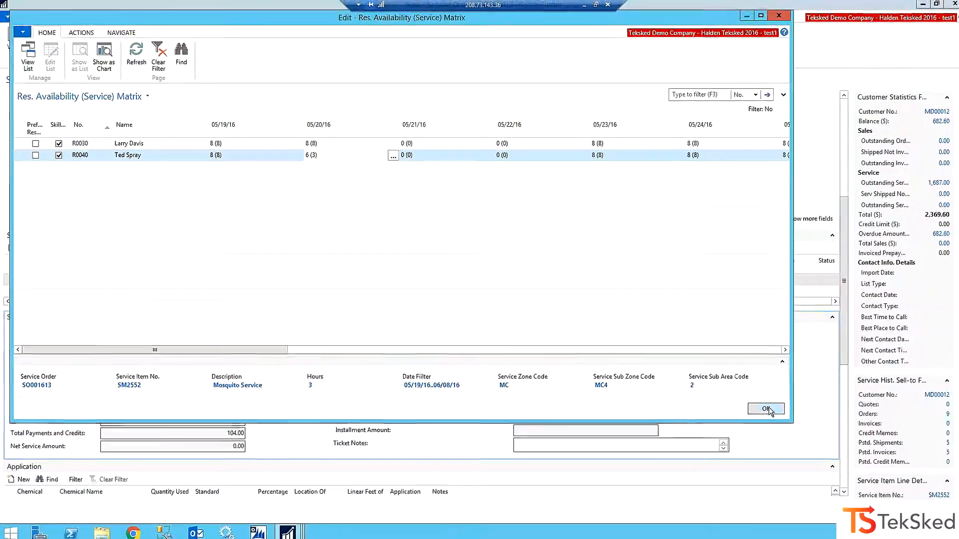
click(766, 409)
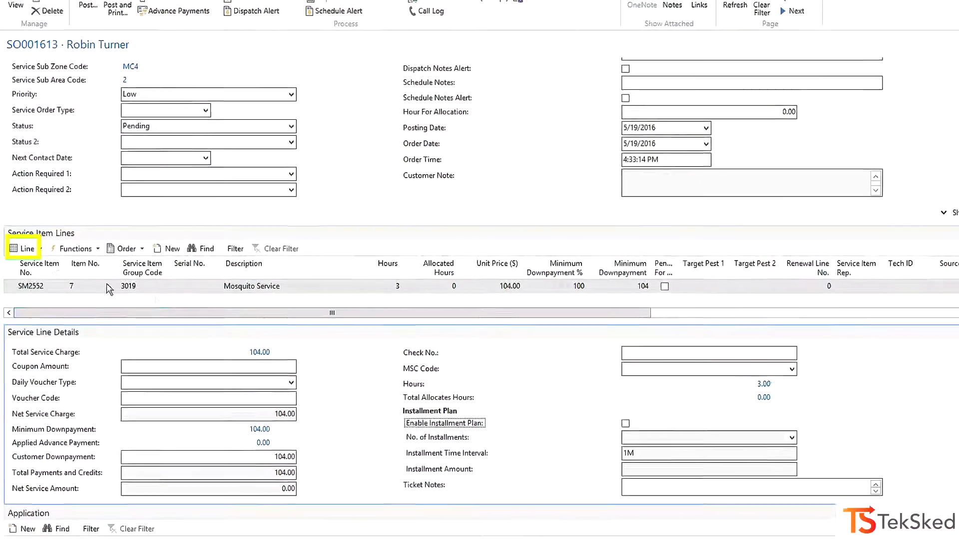
Auto-allocate hours of R0040 to the Mosquito Service line through Resource Allocations, starting 5/25/2016 at 2:00 PM, and check the order's allocation fields.
click(24, 248)
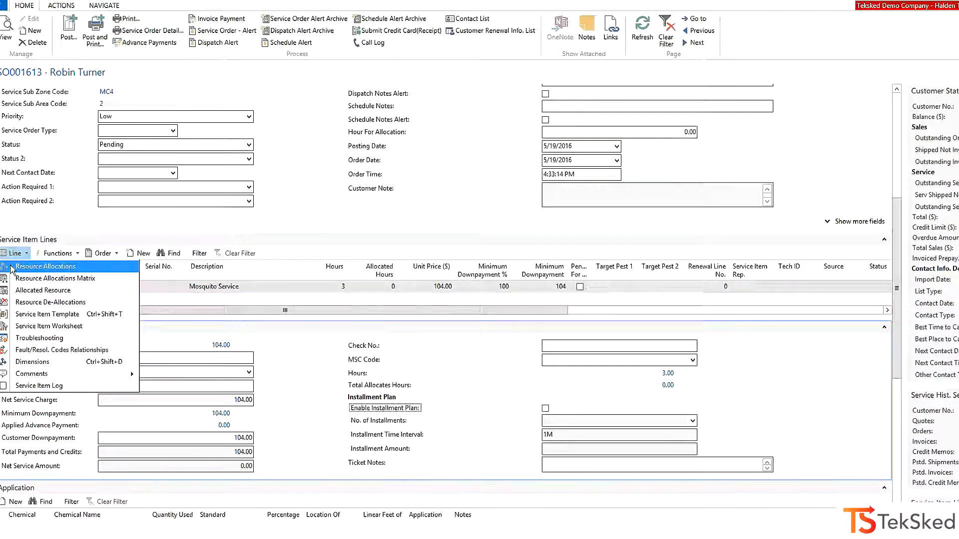
click(11, 269)
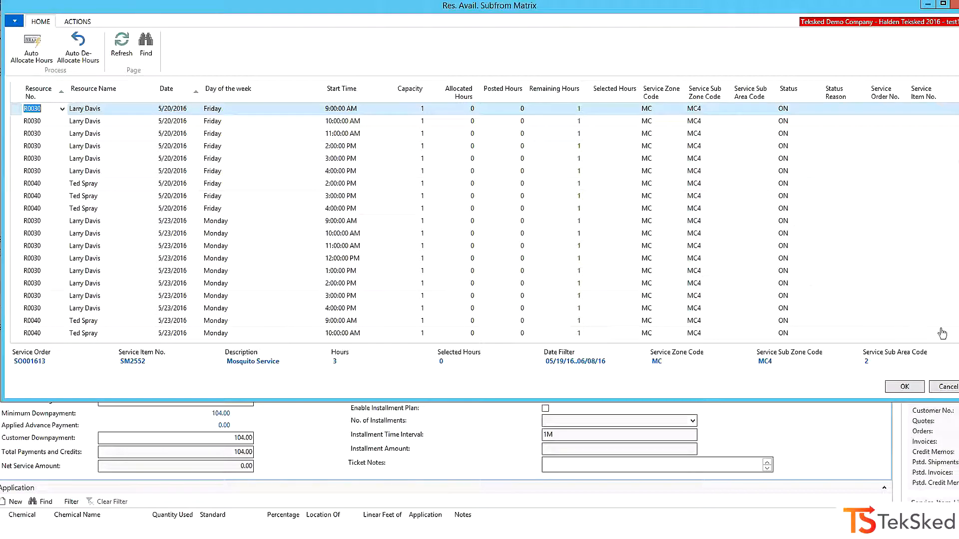
scroll(949, 337, down, 3)
scroll(949, 337, down, 5)
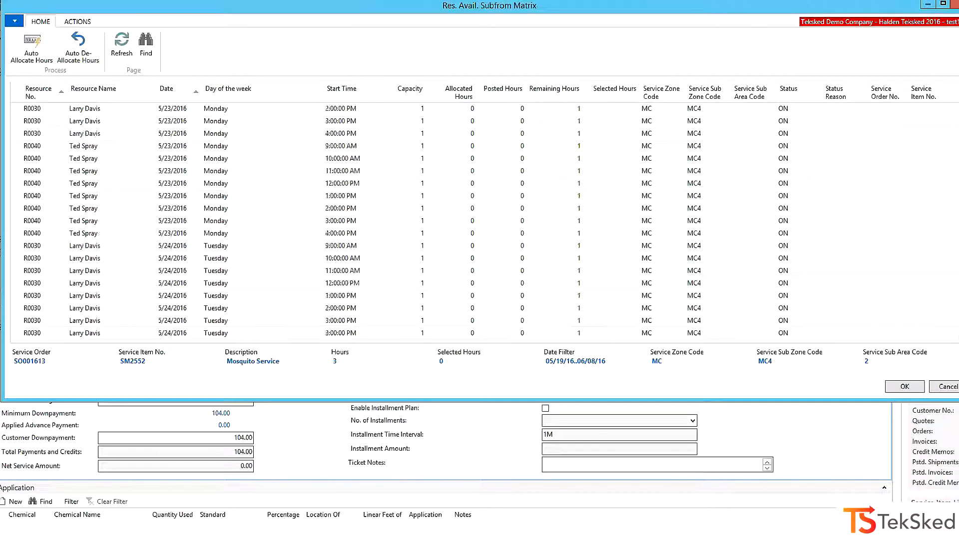
scroll(954, 337, down, 5)
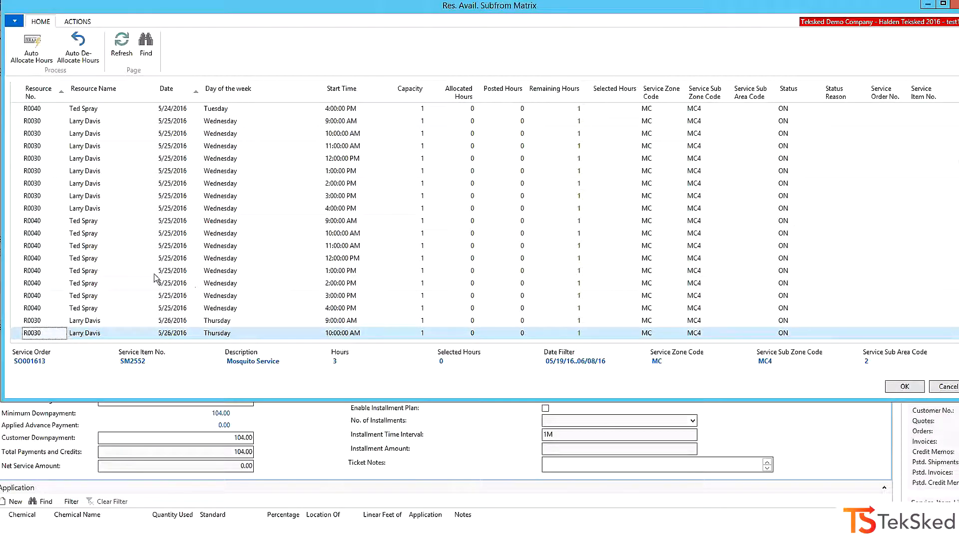
click(16, 260)
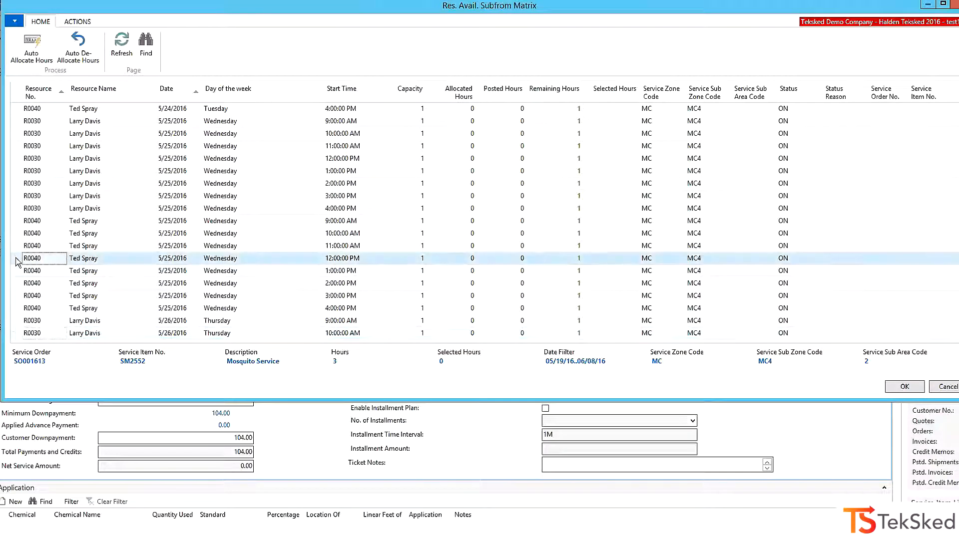
click(21, 284)
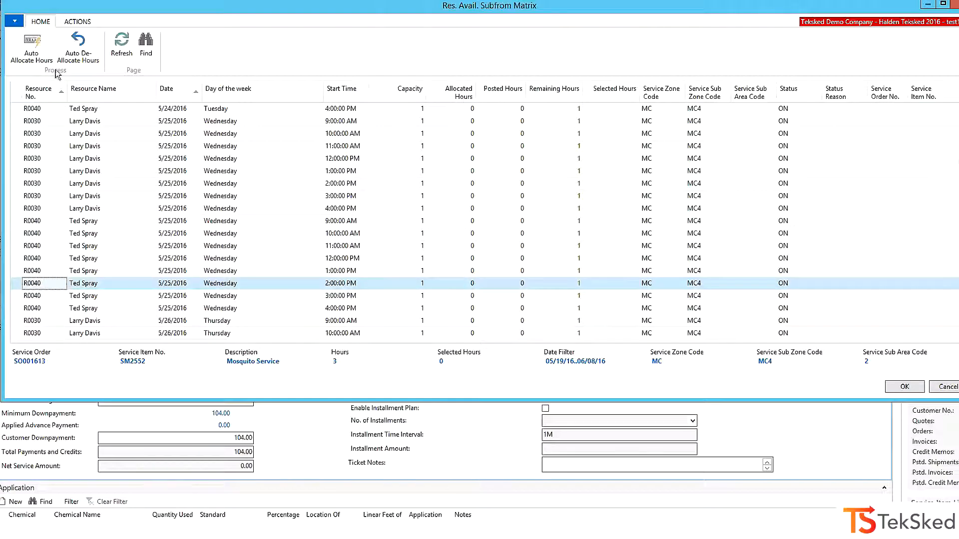
click(48, 50)
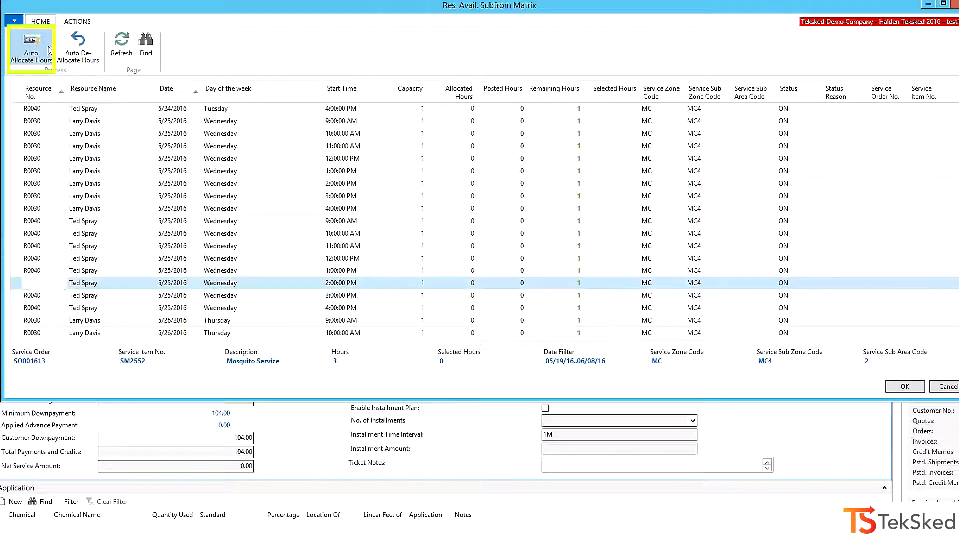
shift+click(19, 310)
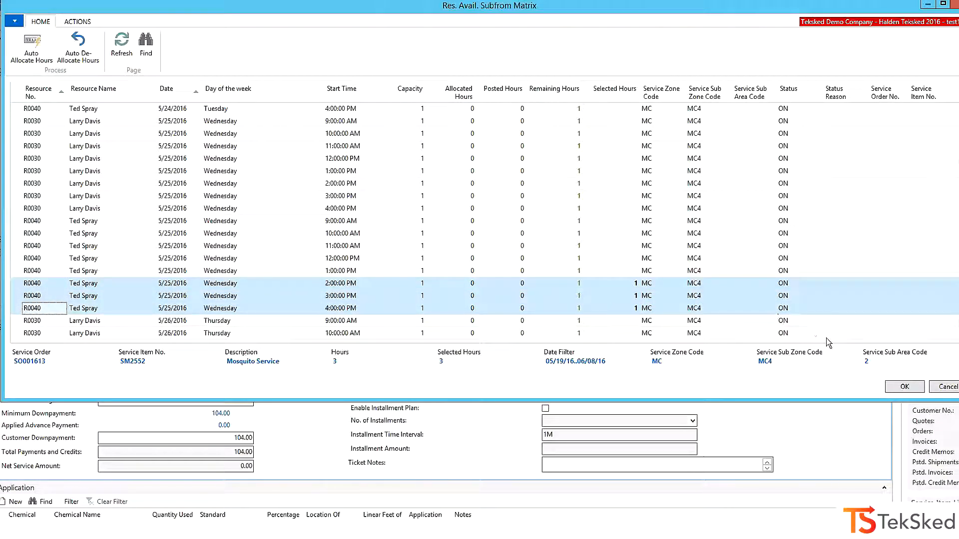
click(905, 387)
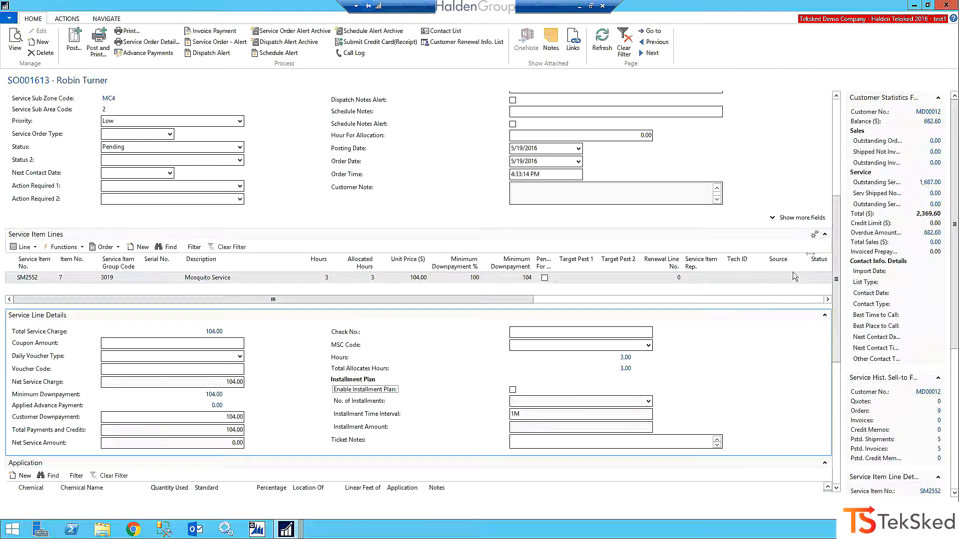
drag(836, 204, 826, 124)
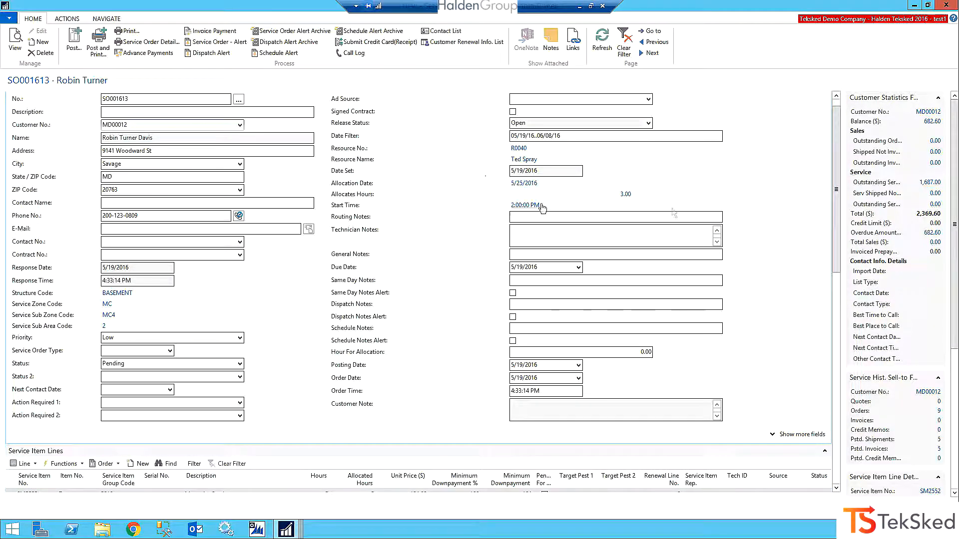
drag(835, 176, 820, 131)
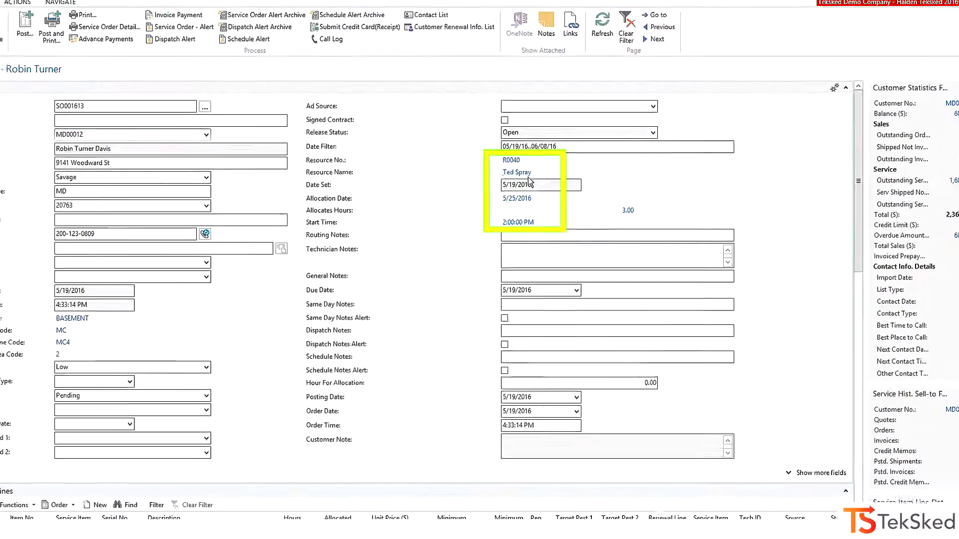